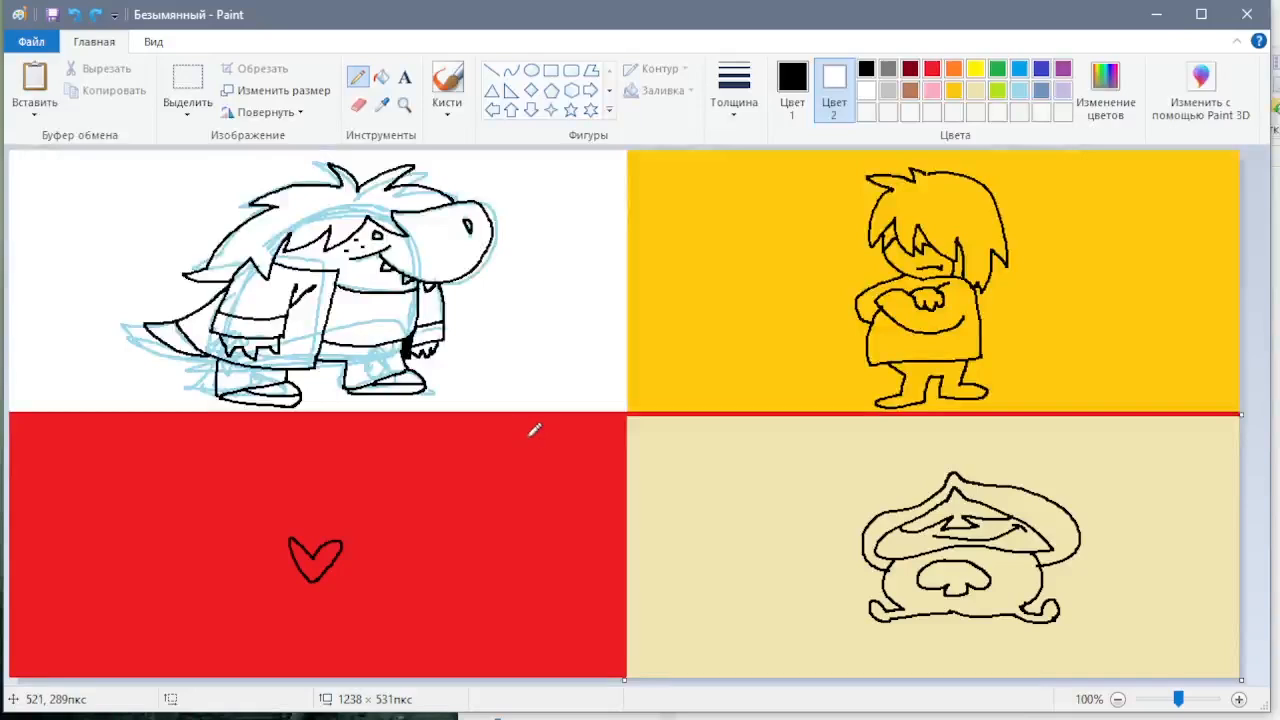
- Try flood-filling the white background around the dinosaur character with light turquoise
click(381, 77)
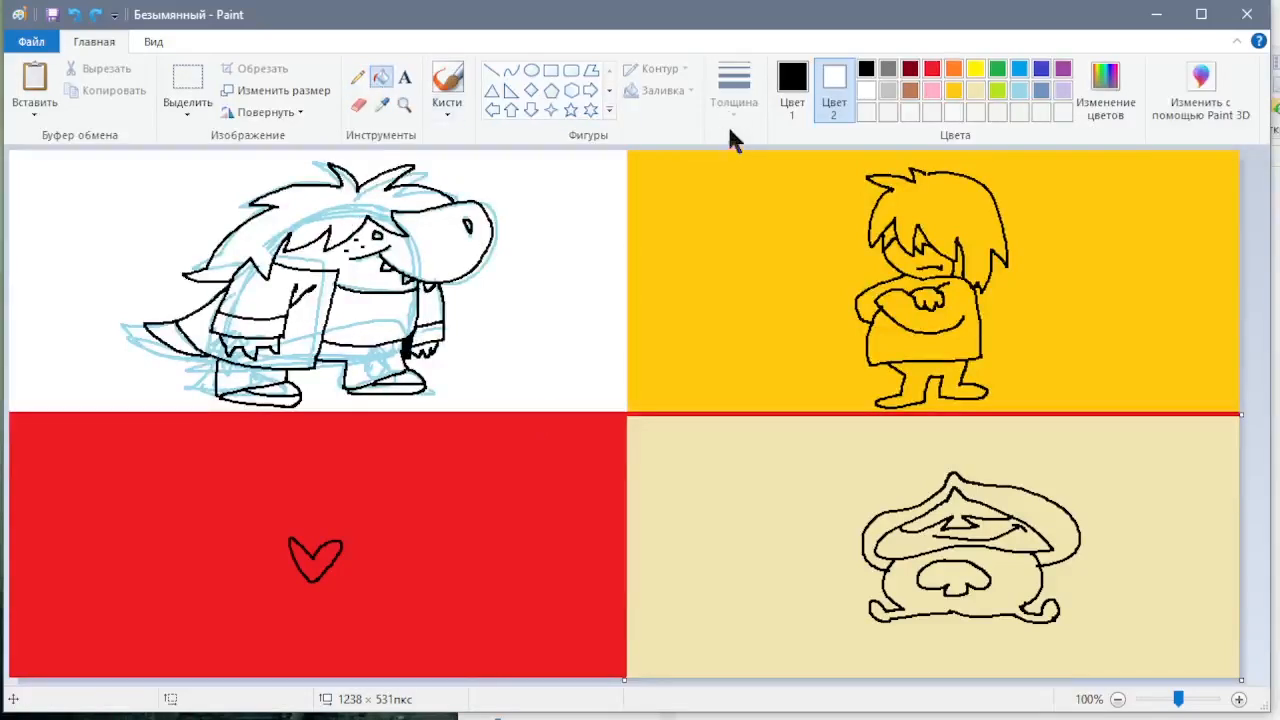
click(792, 90)
click(1019, 90)
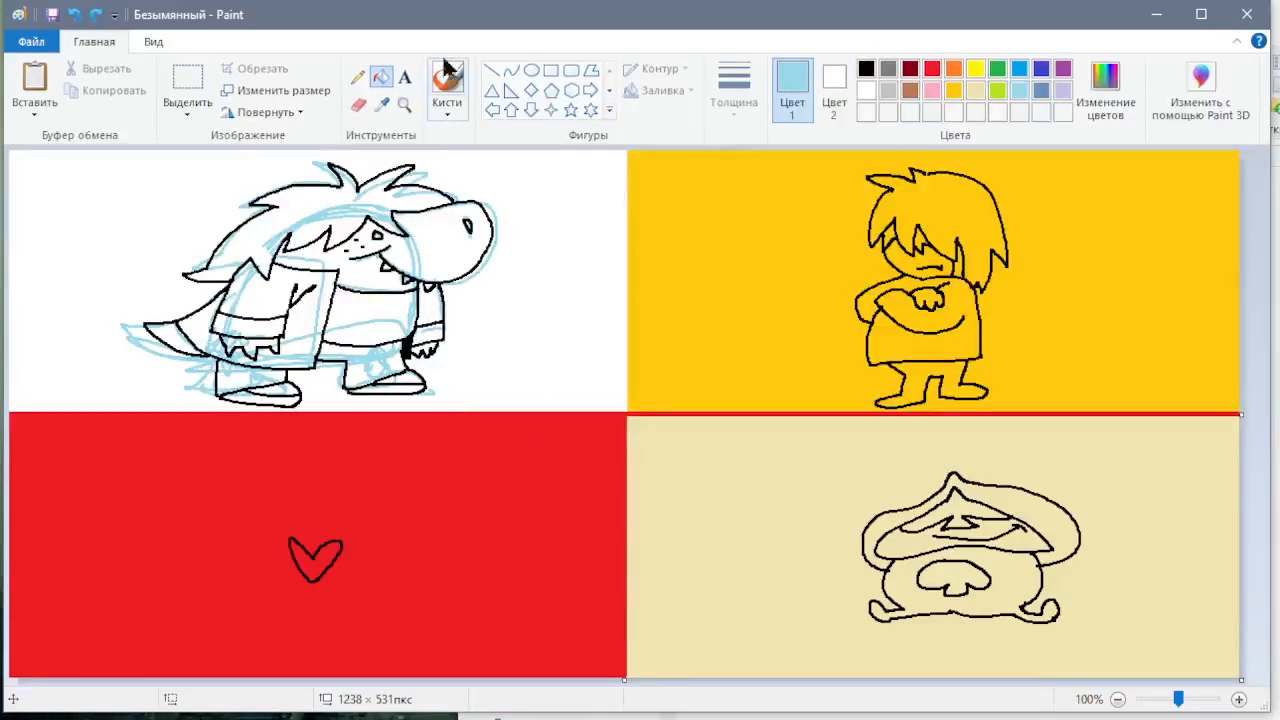
click(467, 254)
key(ctrl+z)
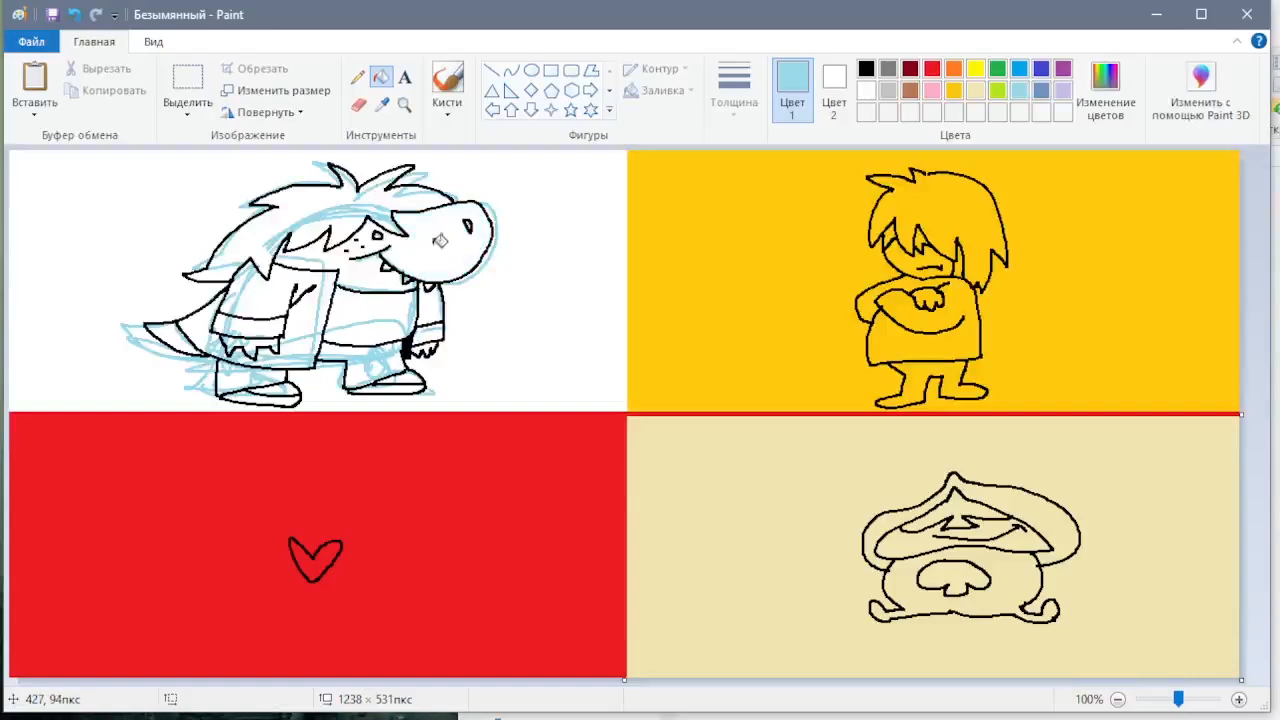
click(493, 356)
key(ctrl+z)
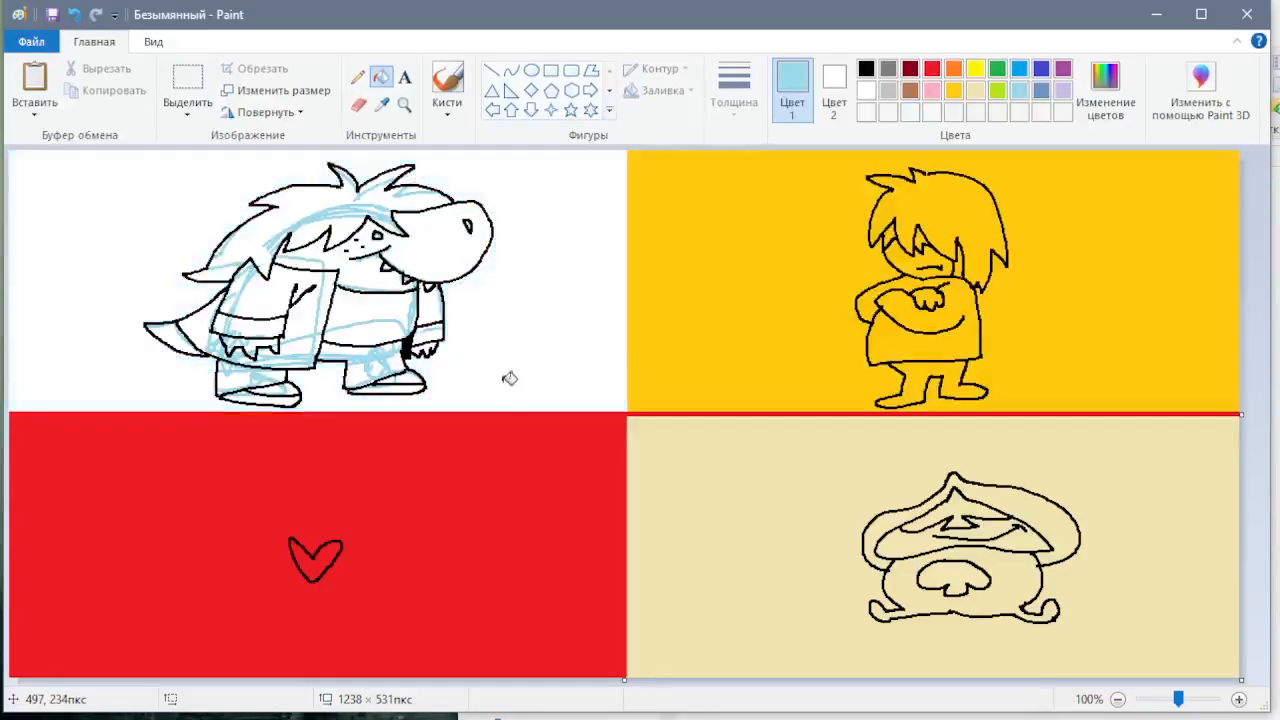
click(508, 375)
key(ctrl+z)
key(ctrl+y)
key(ctrl+z)
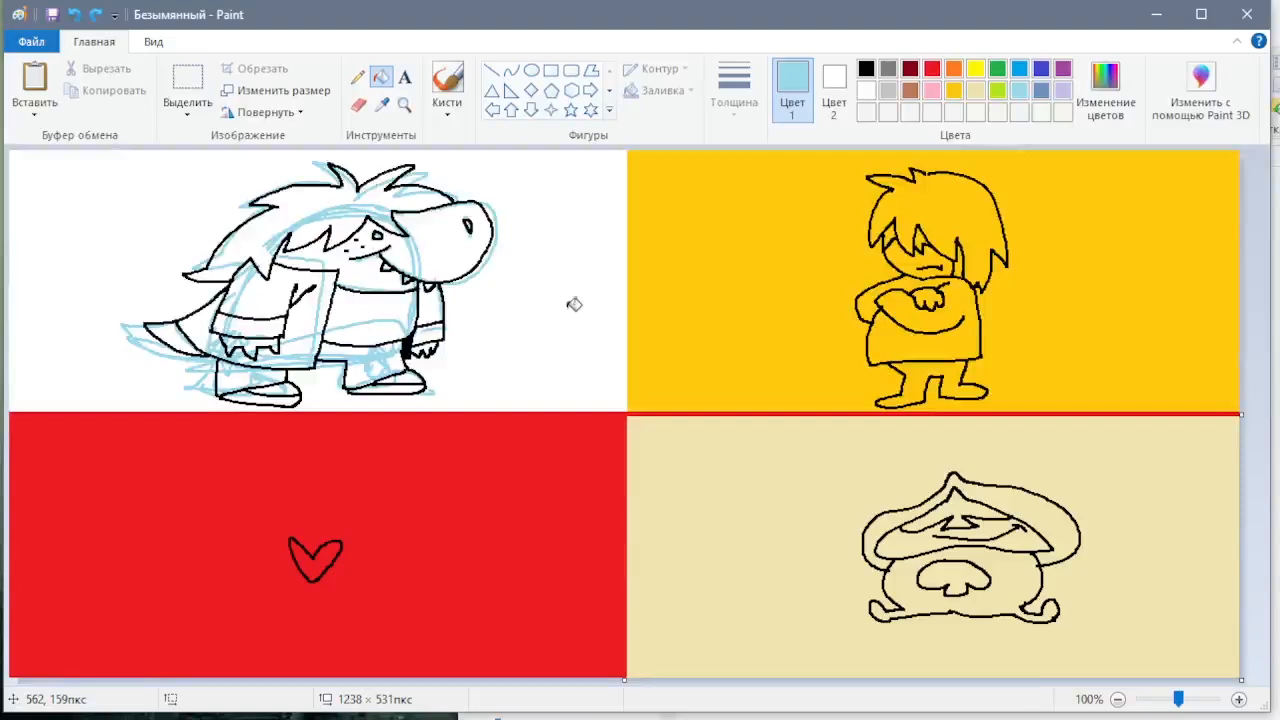
- Draw a curvy light turquoise brush stroke beside the dinosaur character and inspect it at 400% zoom
click(359, 106)
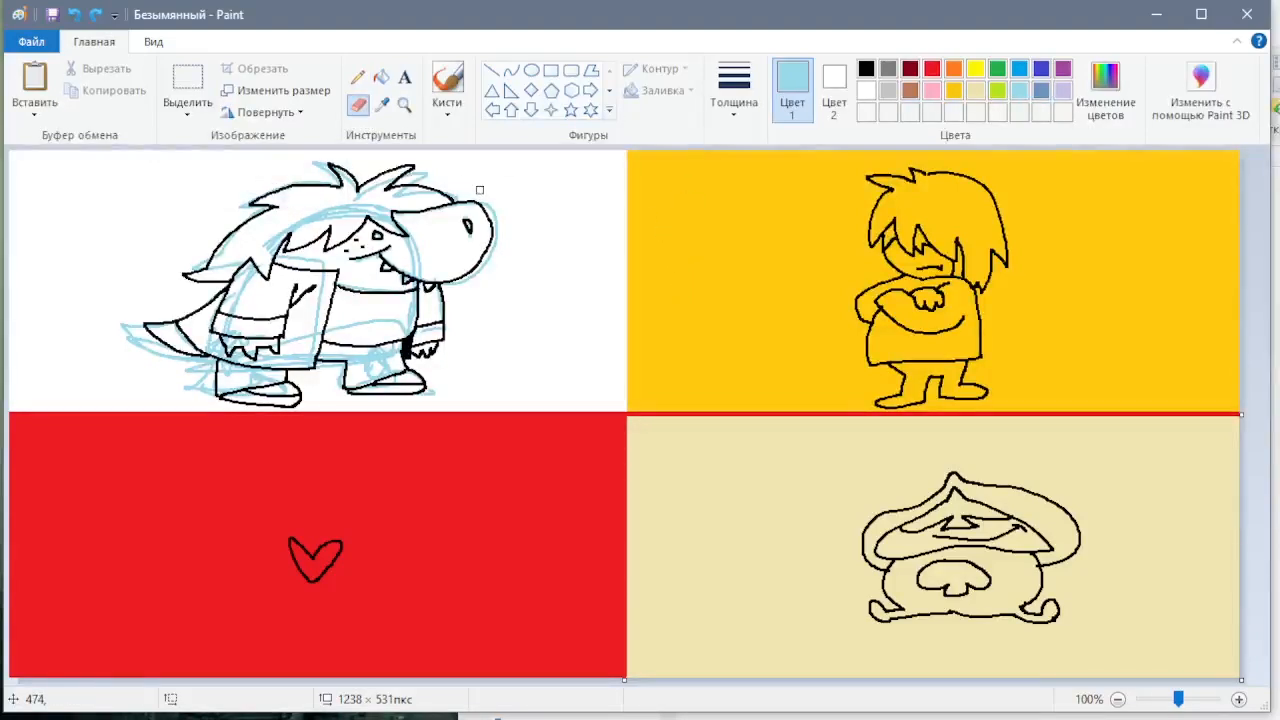
click(358, 77)
click(452, 88)
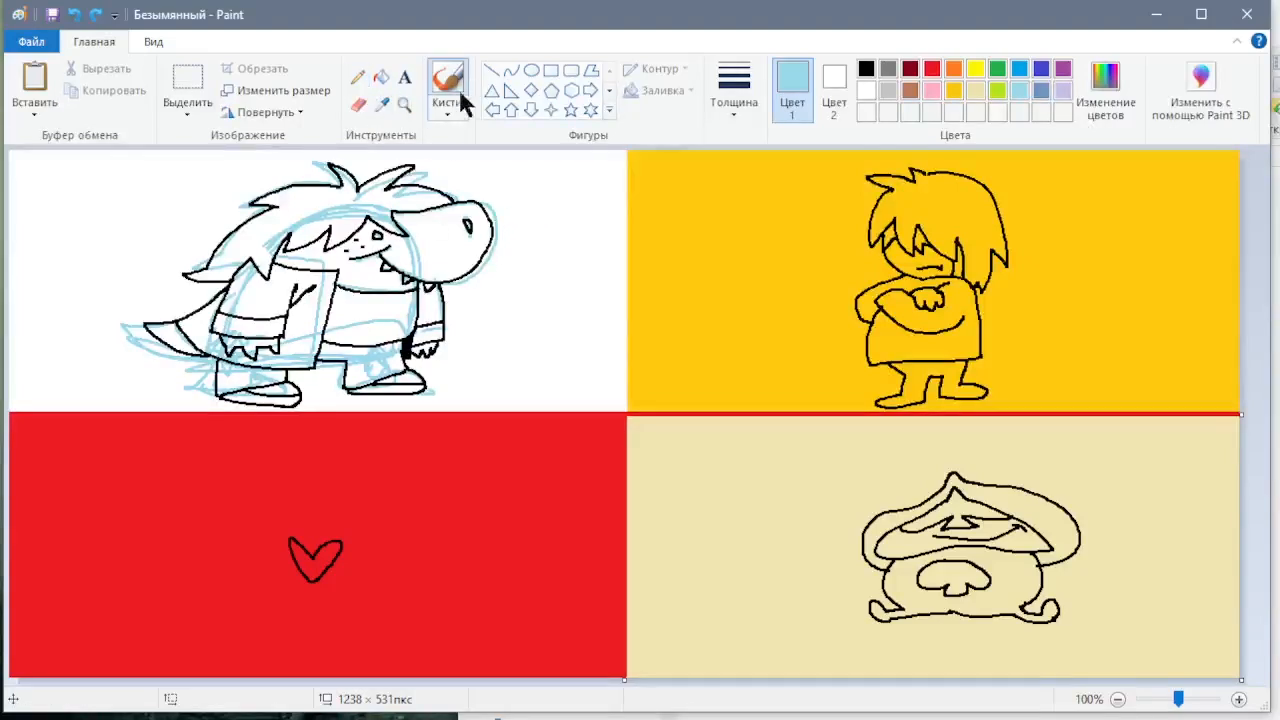
mouse_move(572, 214)
mouse_down()
mouse_move(586, 286)
mouse_move(566, 332)
mouse_up()
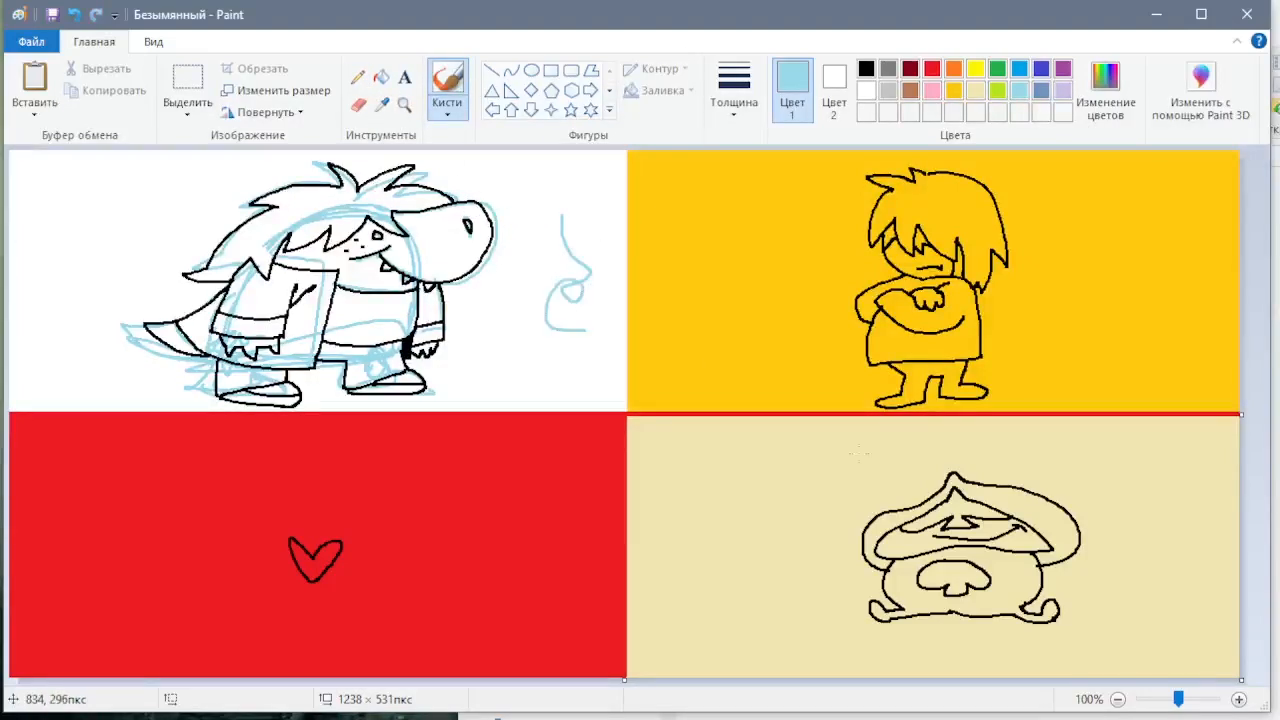
click(1239, 699)
click(1239, 699)
click(1239, 699)
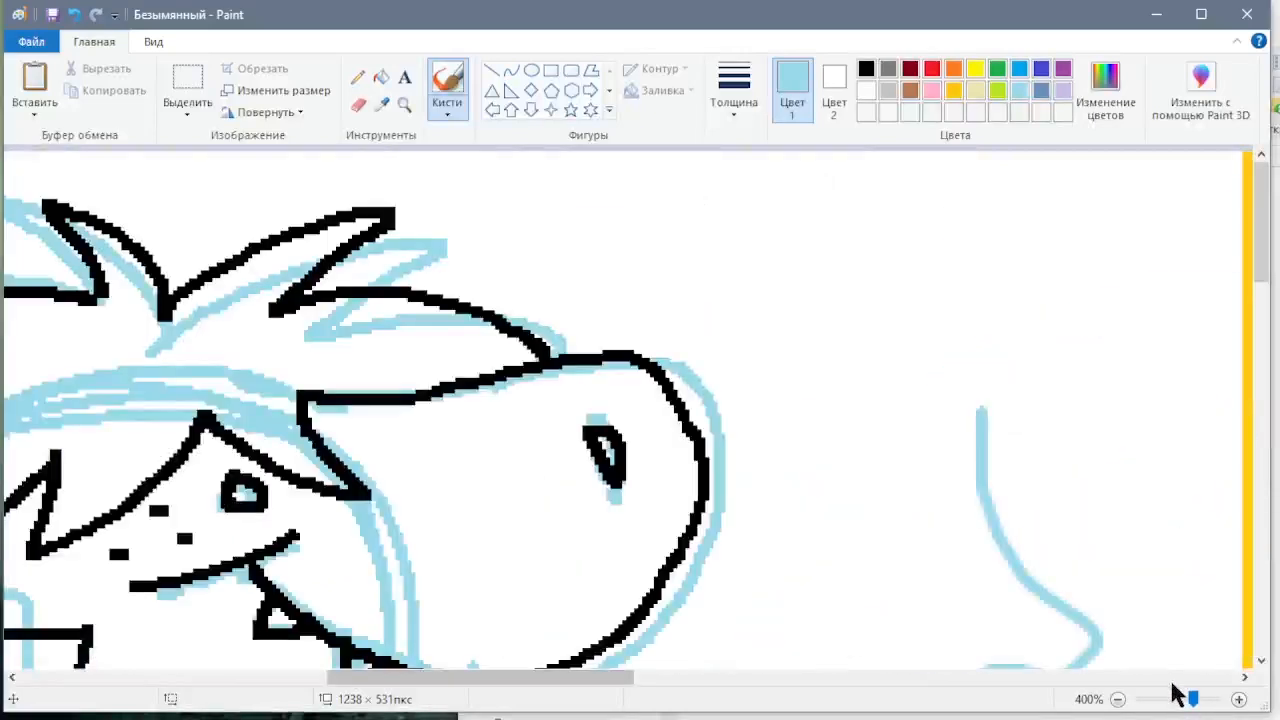
drag(1263, 252, 1265, 332)
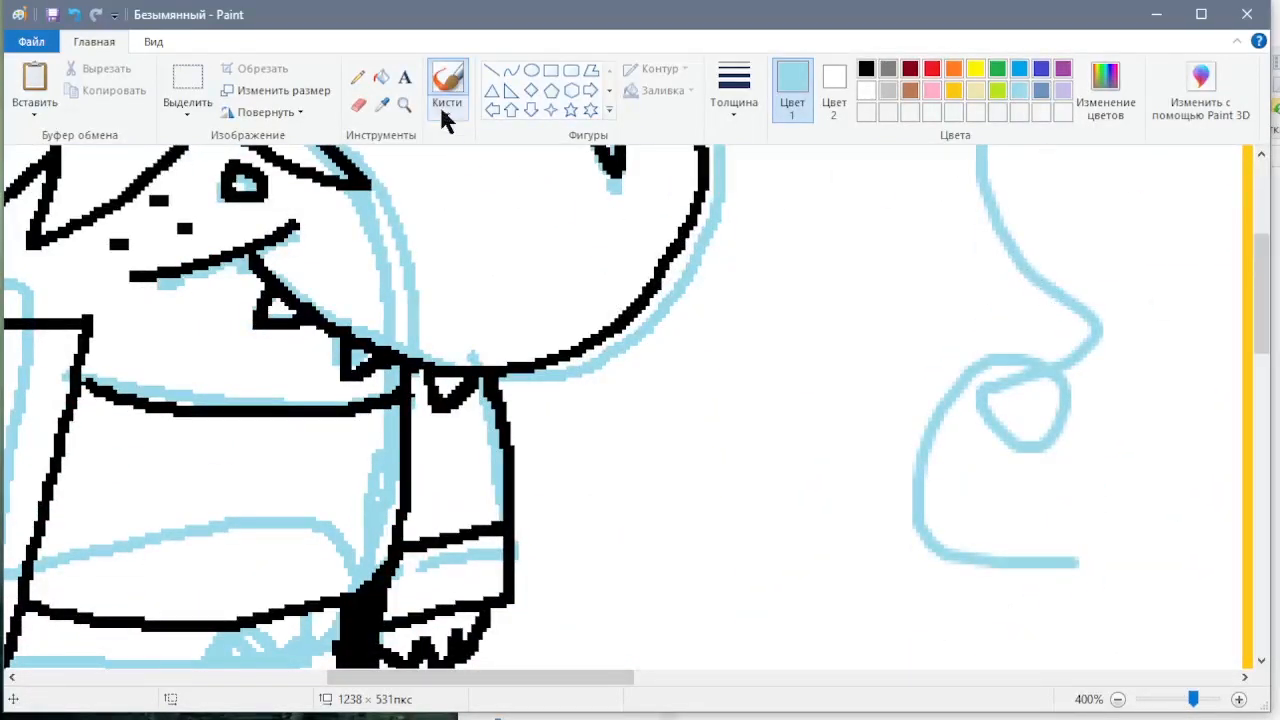
- Draw two light turquoise test lines below the snout using the pencil at the third thickness
click(358, 78)
click(740, 100)
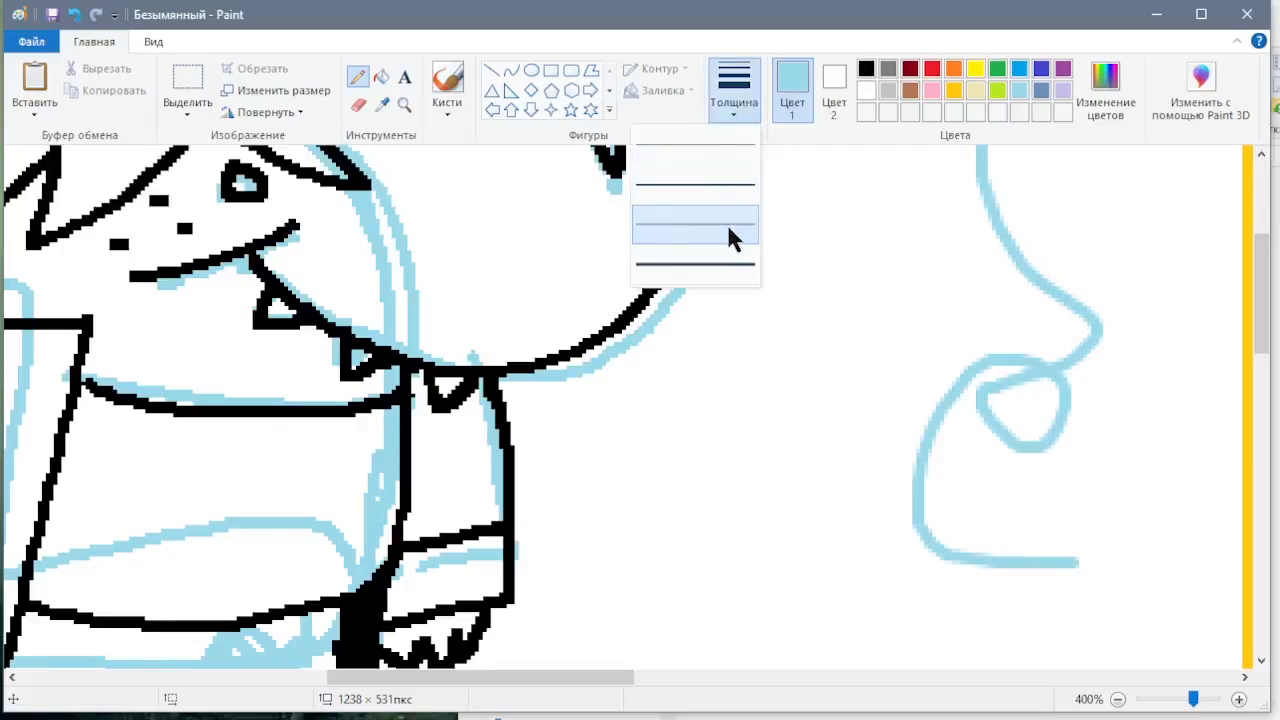
click(728, 228)
drag(718, 298, 640, 412)
drag(756, 283, 673, 450)
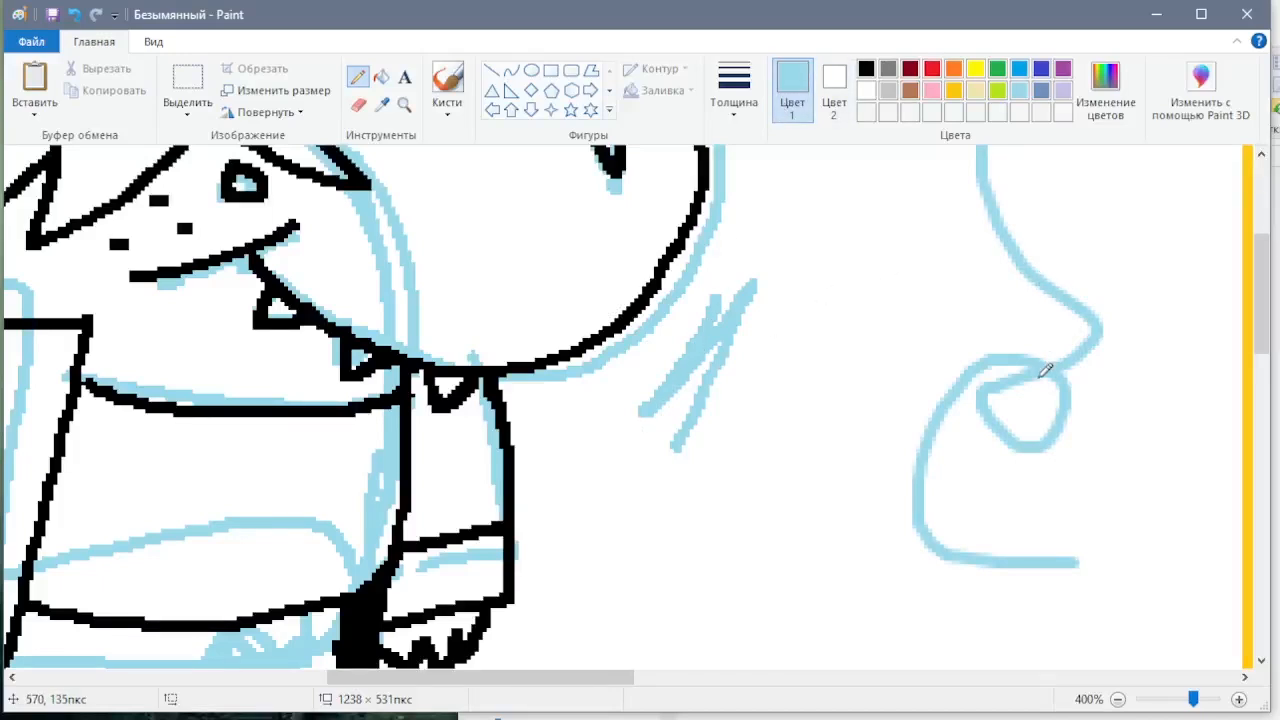
- Undo the test pencil and brush strokes and return the zoom to 100%
key(ctrl+z)
key(ctrl+z)
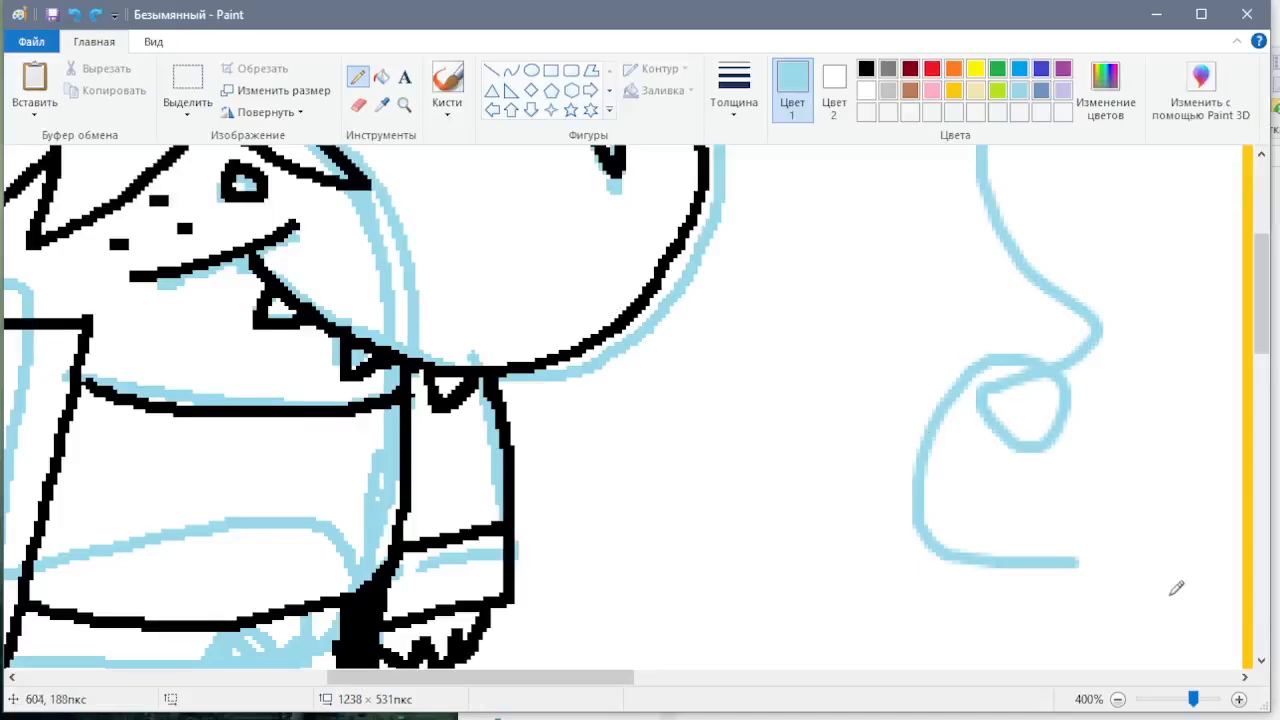
key(ctrl+z)
click(1118, 699)
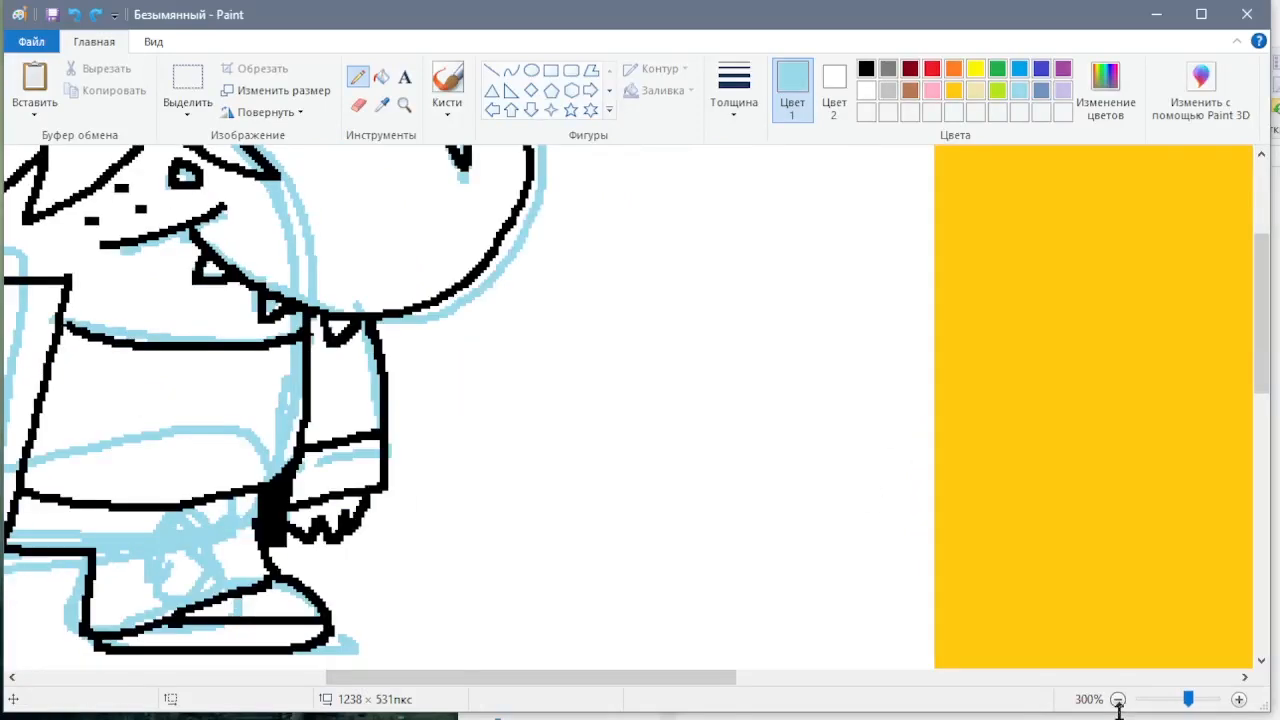
click(1118, 699)
click(1118, 699)
click(1118, 699)
click(1238, 699)
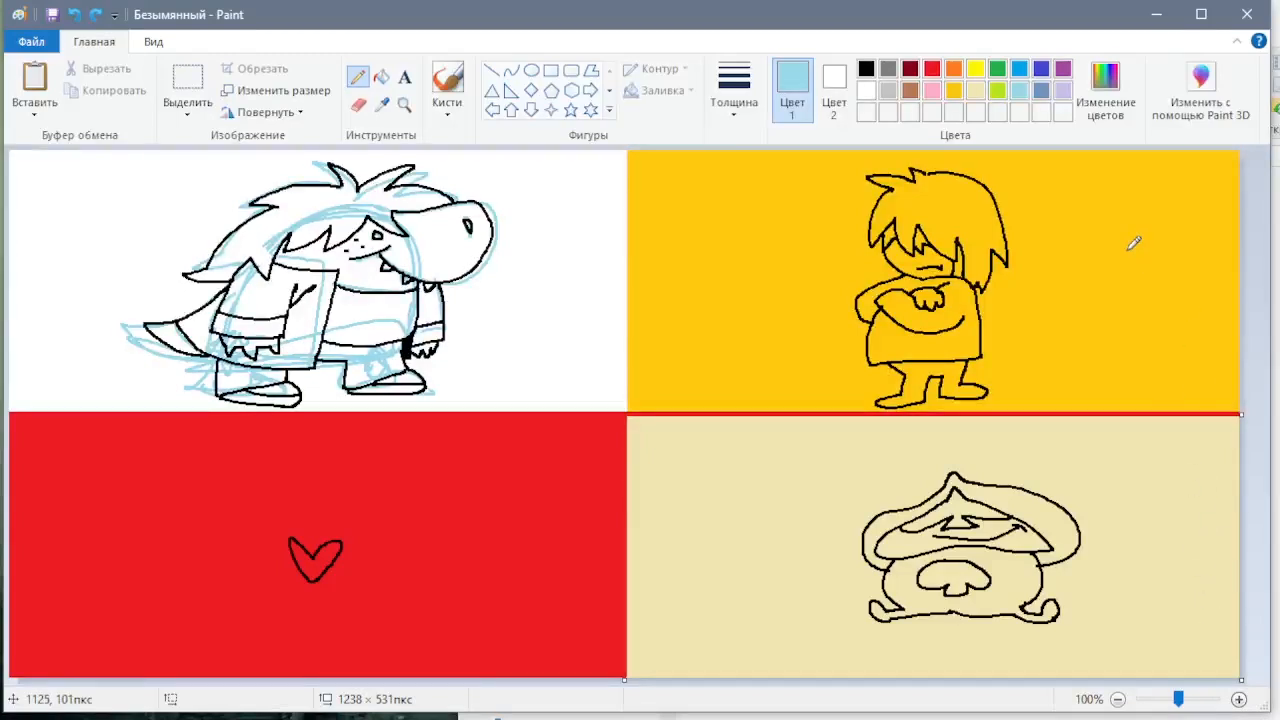
- Try moving a free-form selection of the dinosaur character's head aside within the white panel
click(187, 106)
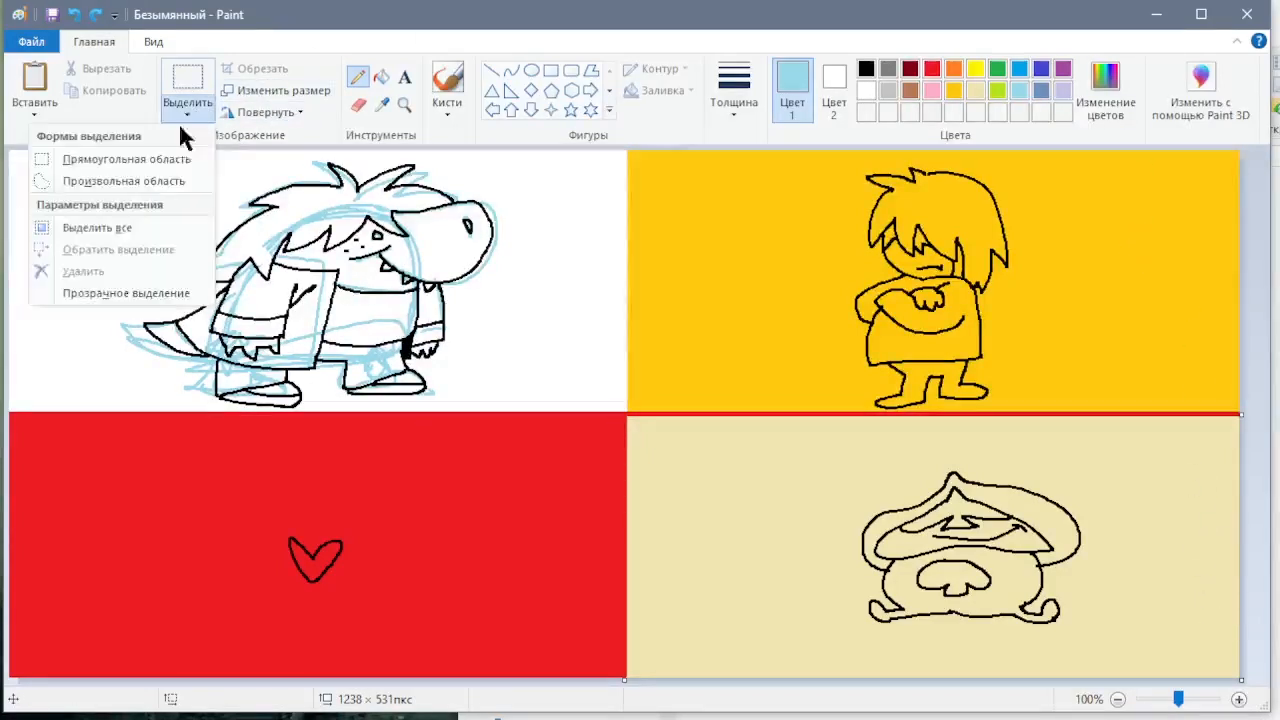
click(150, 182)
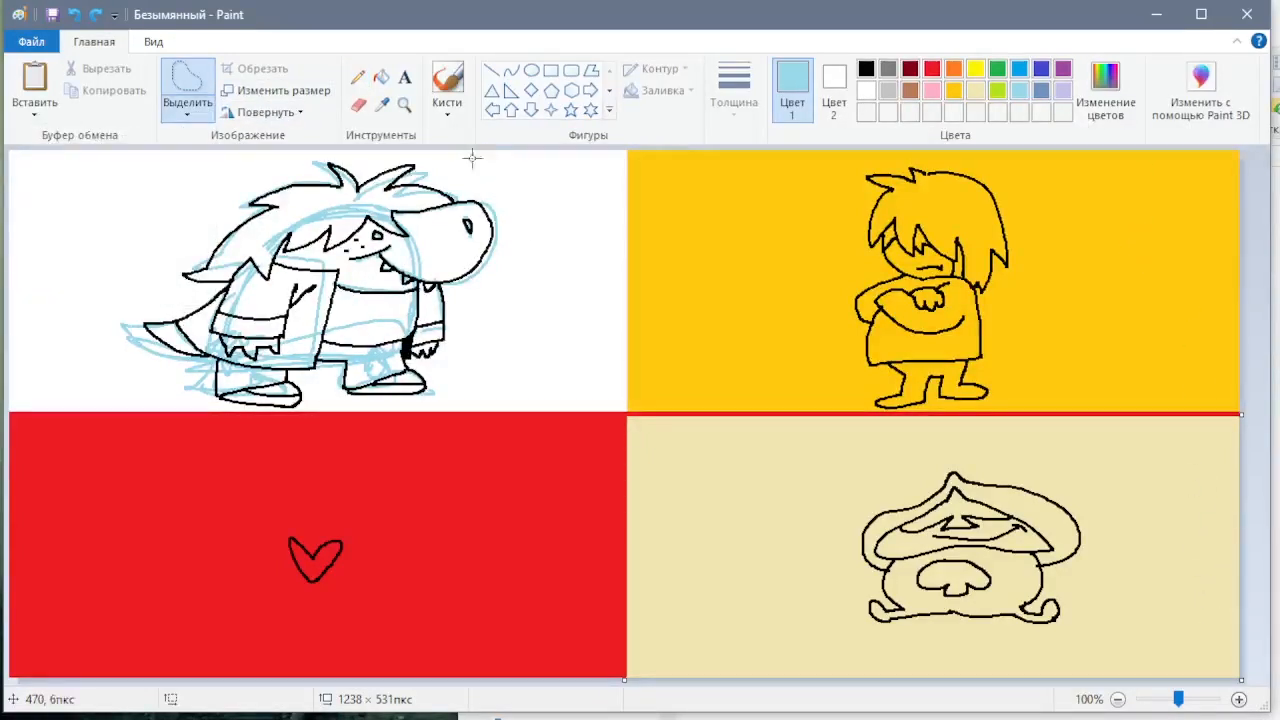
mouse_move(472, 170)
mouse_down()
mouse_move(395, 149)
mouse_move(295, 158)
mouse_move(363, 316)
mouse_move(520, 292)
mouse_up()
mouse_move(440, 240)
mouse_down()
mouse_move(497, 518)
mouse_move(695, 354)
mouse_move(527, 294)
mouse_up()
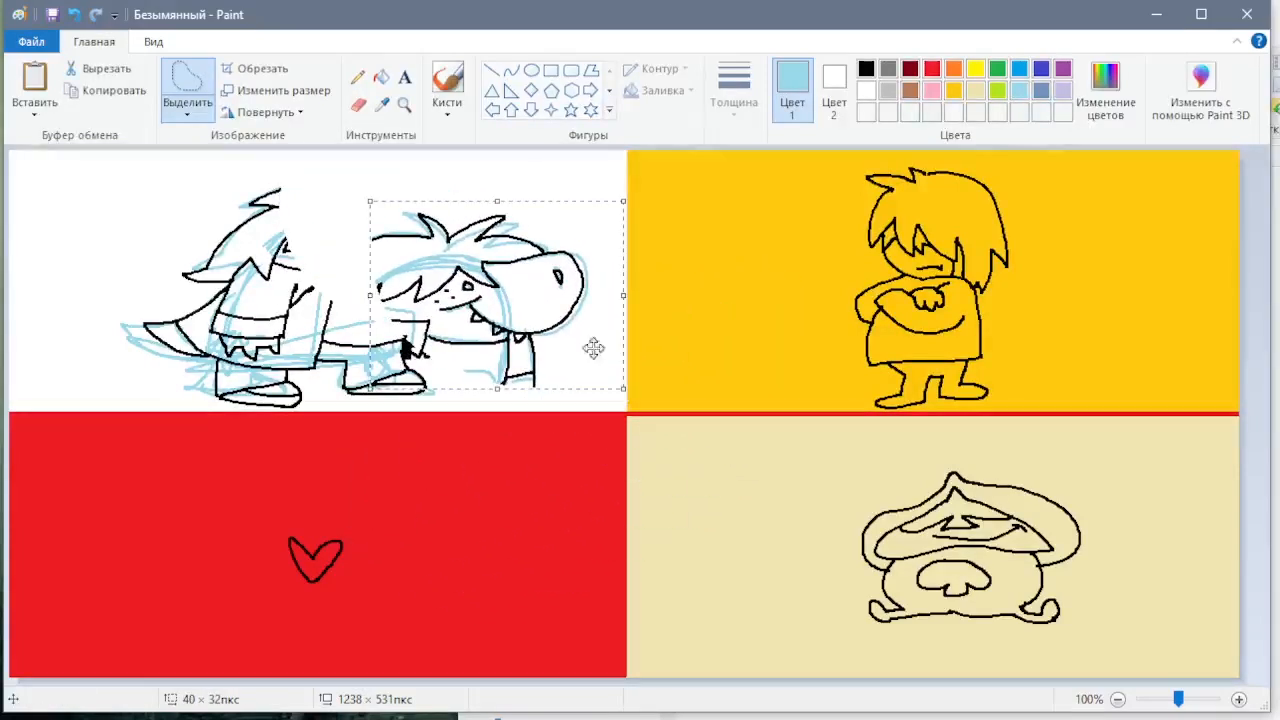
drag(596, 341, 506, 291)
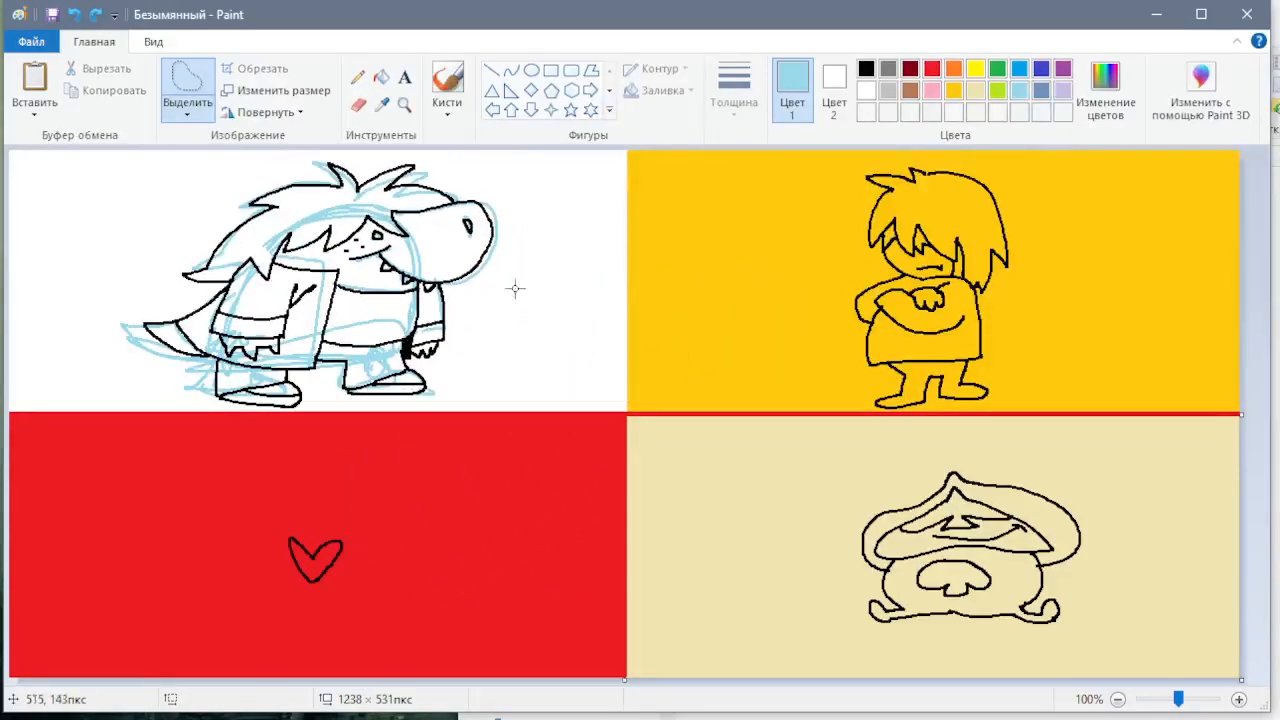
- Turn on transparent selection
click(190, 108)
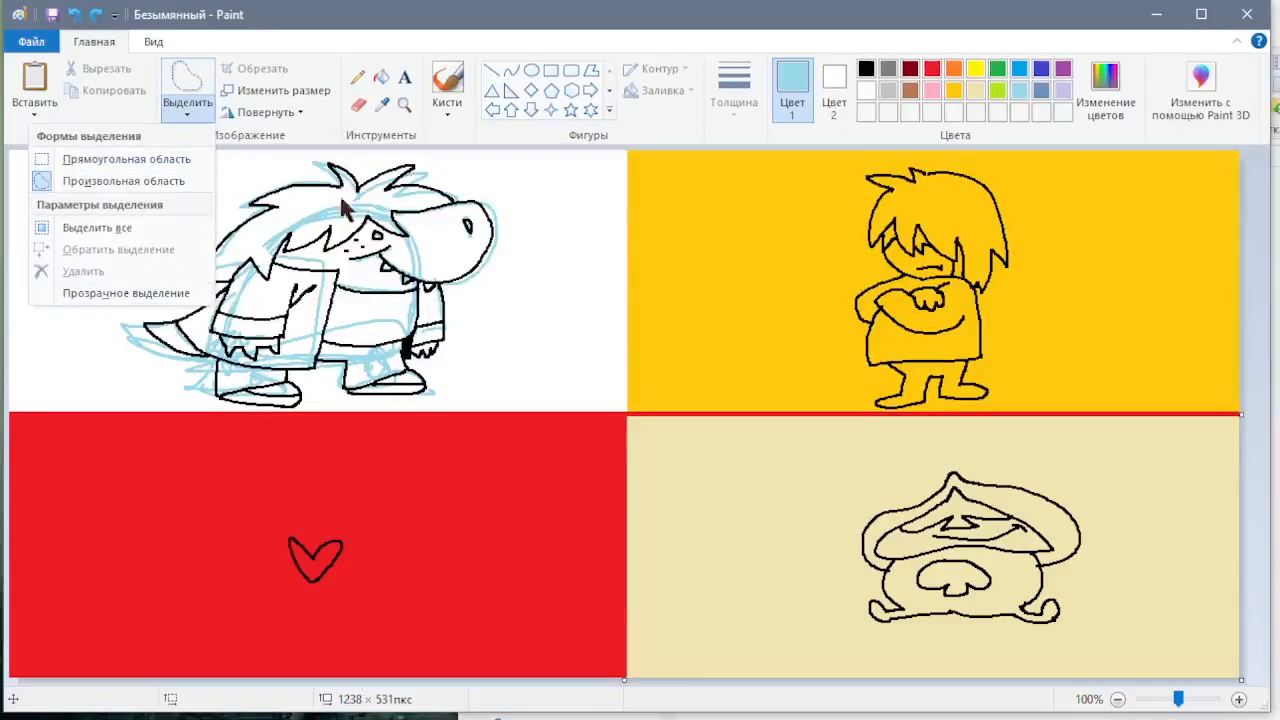
click(148, 295)
- Try moving a transparent free-form selection of the character's head onto the red panel
mouse_move(491, 186)
mouse_down()
mouse_move(300, 155)
mouse_move(514, 246)
mouse_move(491, 190)
mouse_up()
mouse_move(453, 240)
mouse_down()
mouse_move(483, 508)
mouse_move(540, 518)
mouse_up()
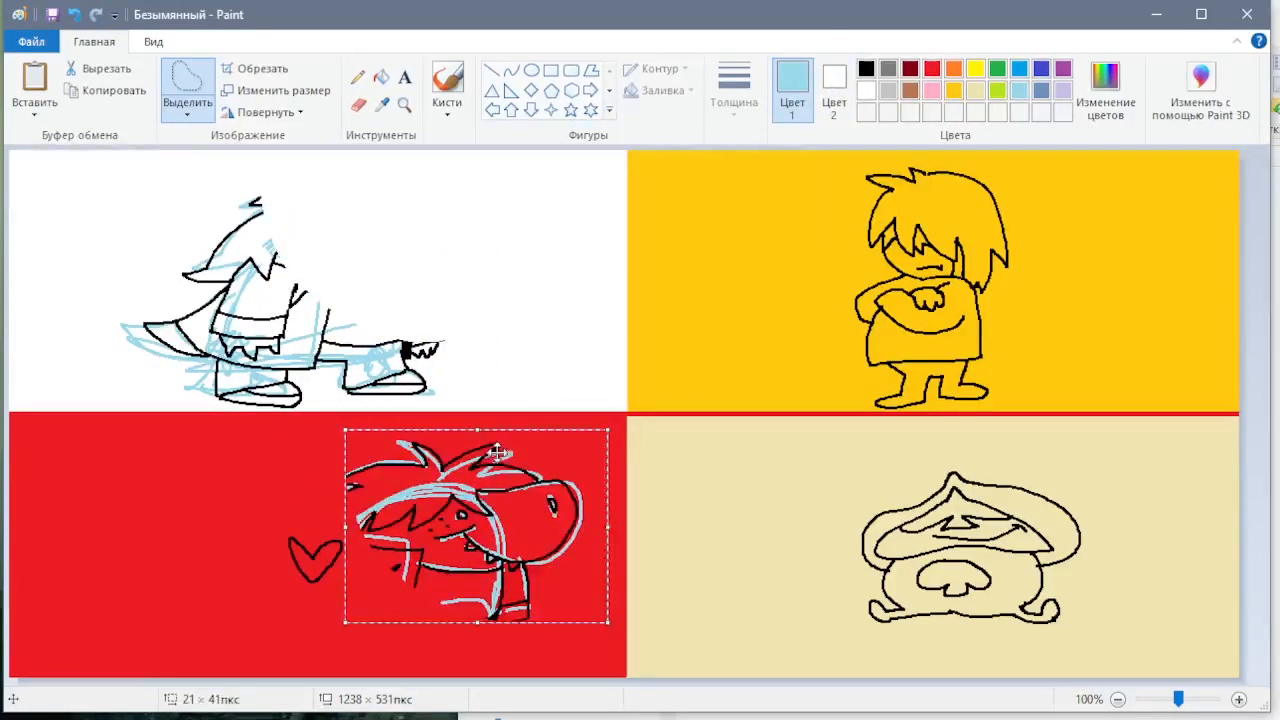
key(ctrl+z)
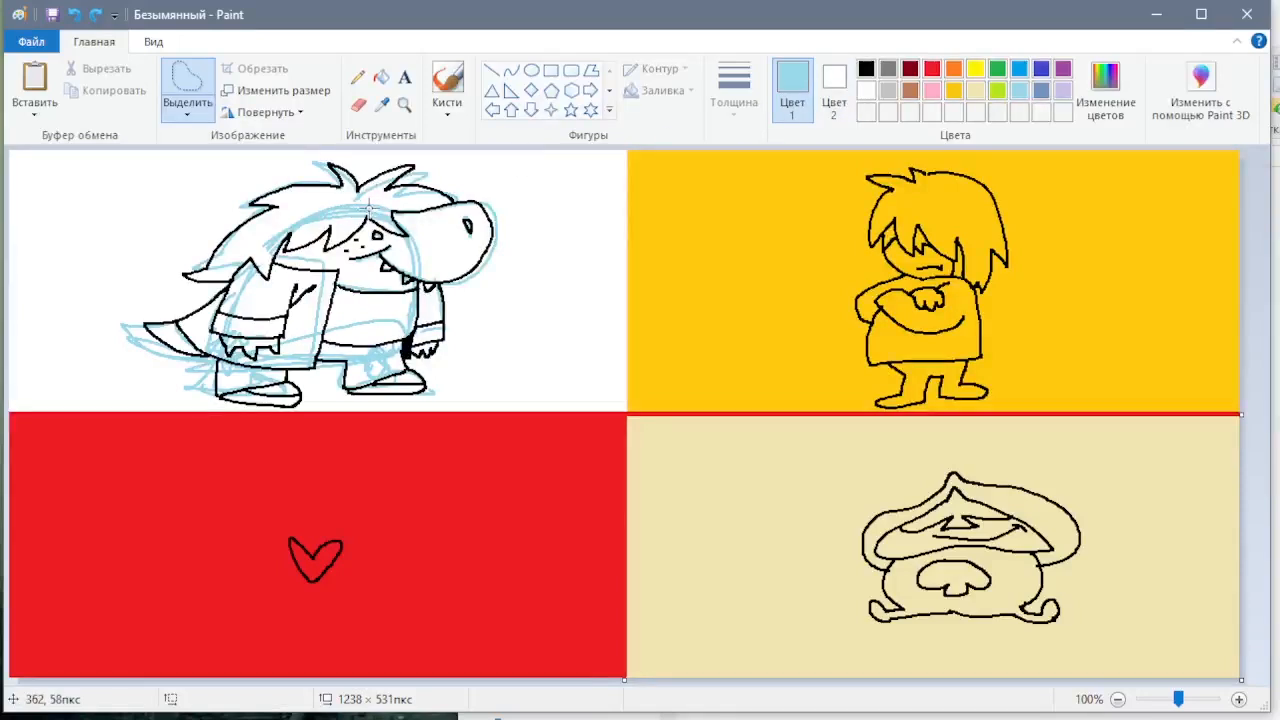
- Set Color 2 to the light turquoise used for the sketch lines
click(834, 90)
click(1019, 90)
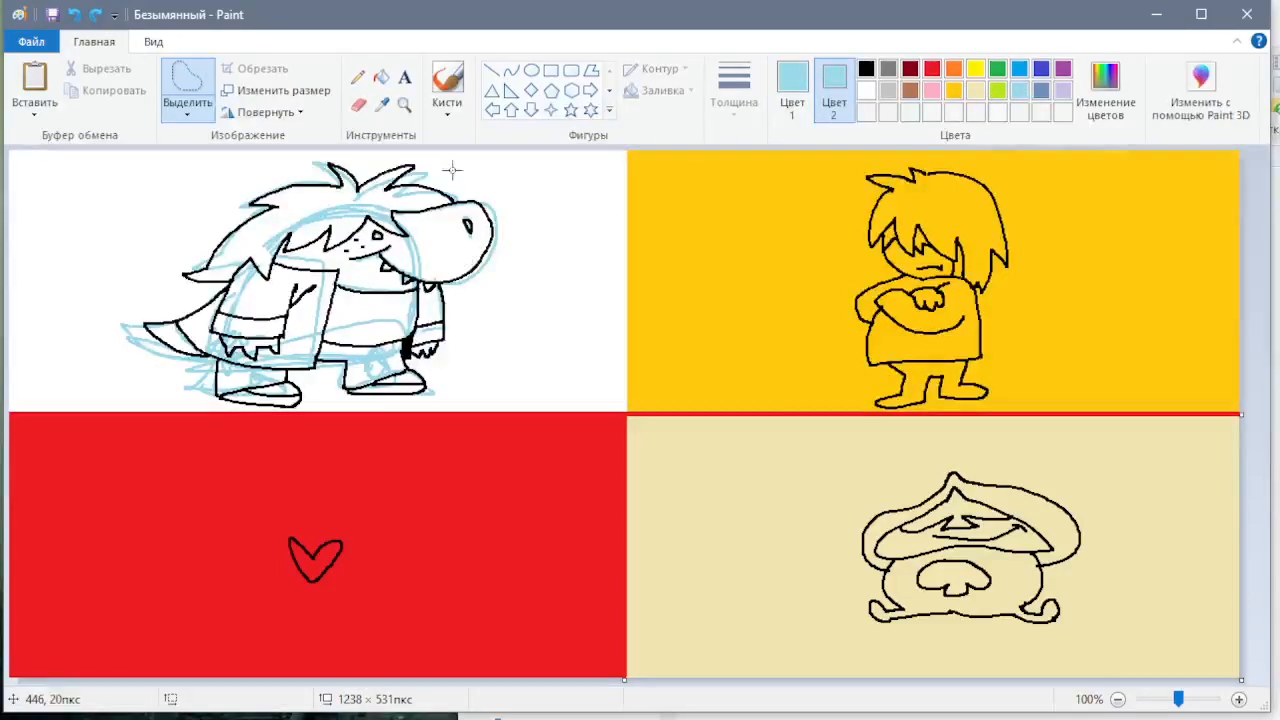
- Try moving a free-form selection of the whole dinosaur character out of its place
mouse_move(464, 169)
mouse_down()
mouse_move(383, 123)
mouse_move(150, 285)
mouse_move(114, 375)
mouse_move(210, 410)
mouse_move(400, 410)
mouse_move(586, 158)
mouse_up()
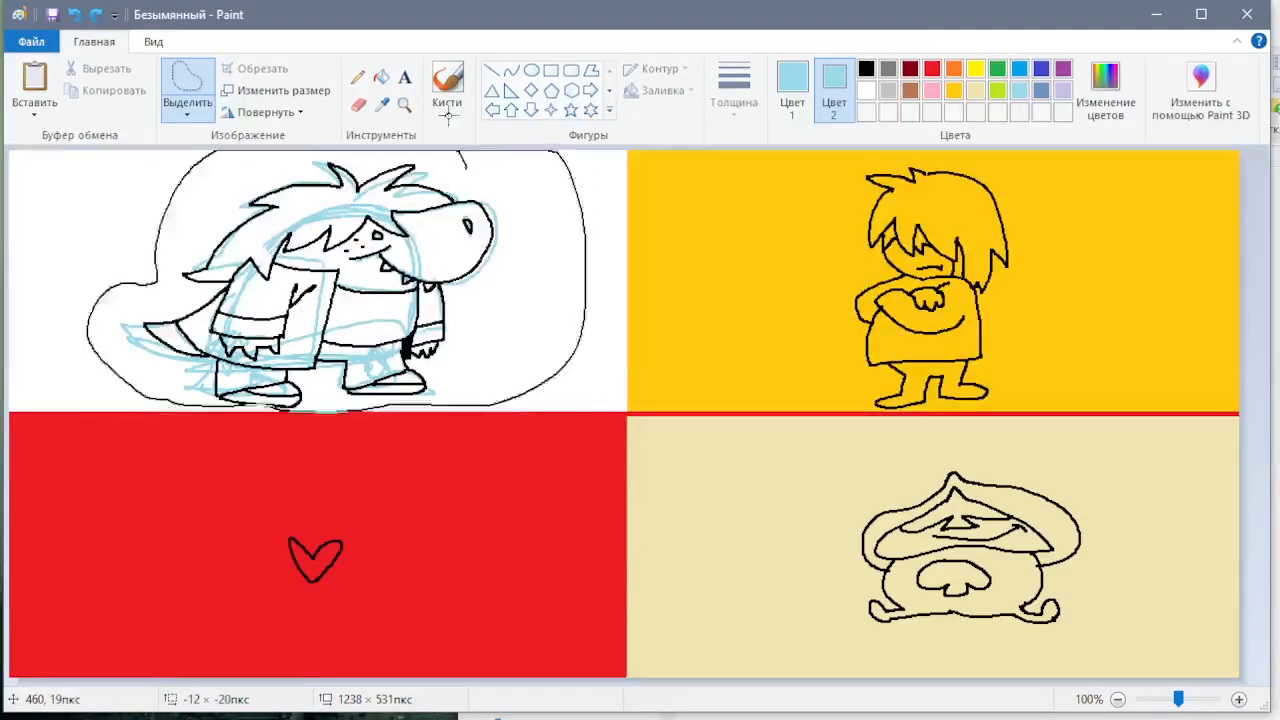
mouse_move(406, 281)
mouse_down()
mouse_move(460, 465)
mouse_move(415, 298)
mouse_move(442, 299)
mouse_move(125, 283)
mouse_move(45, 264)
mouse_move(358, 276)
mouse_move(500, 465)
mouse_move(495, 530)
mouse_move(740, 540)
mouse_move(490, 537)
mouse_move(485, 383)
mouse_up()
key(ctrl+z)
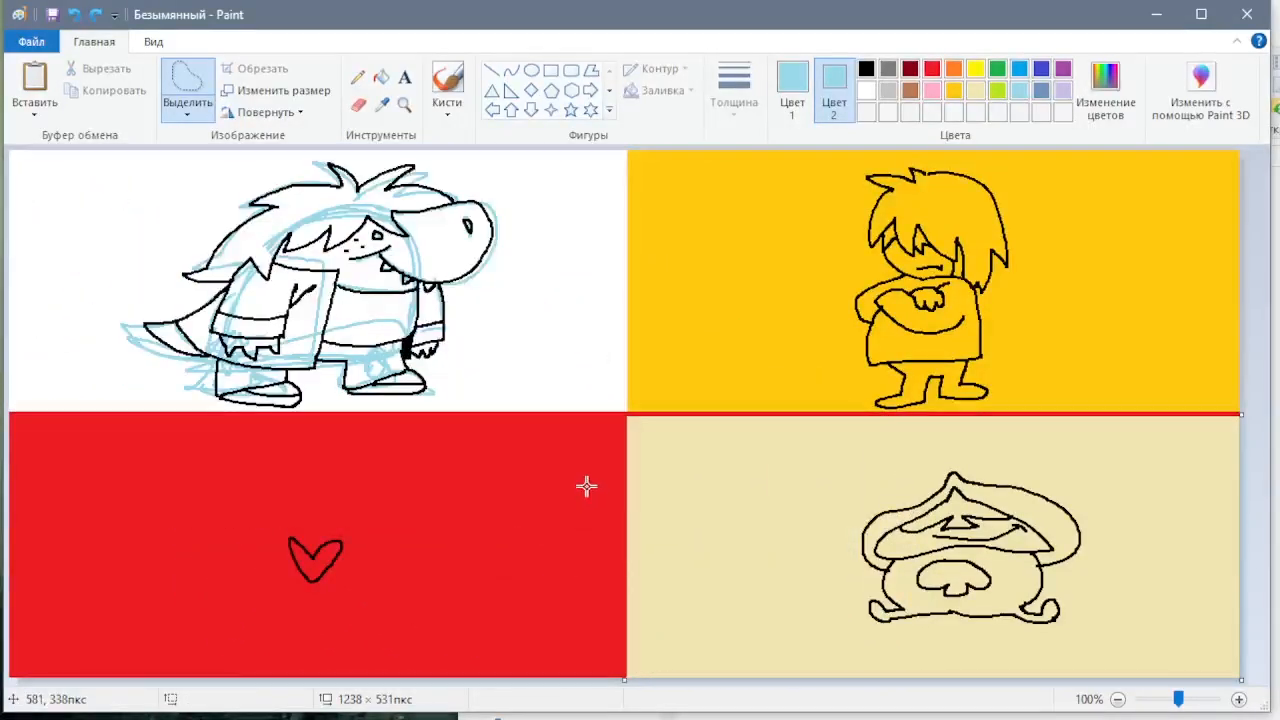
- Select the entire image and cut it from the canvas
click(184, 101)
click(148, 230)
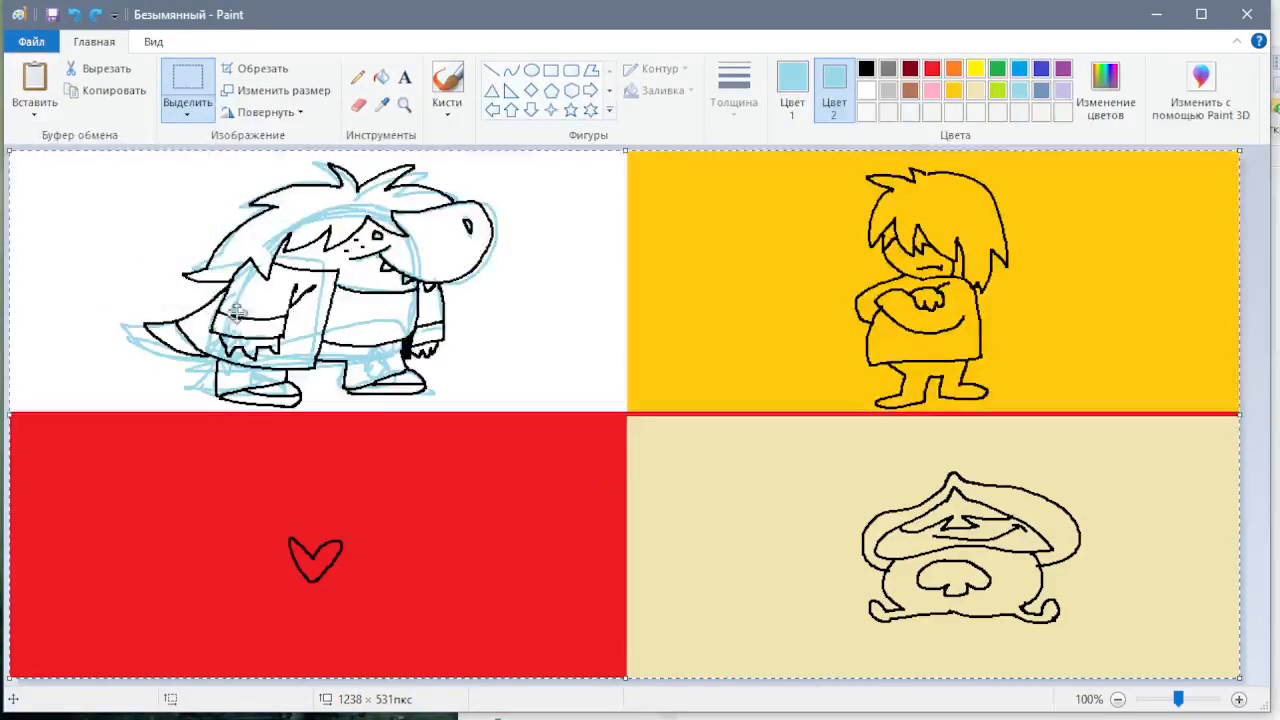
right_click(327, 288)
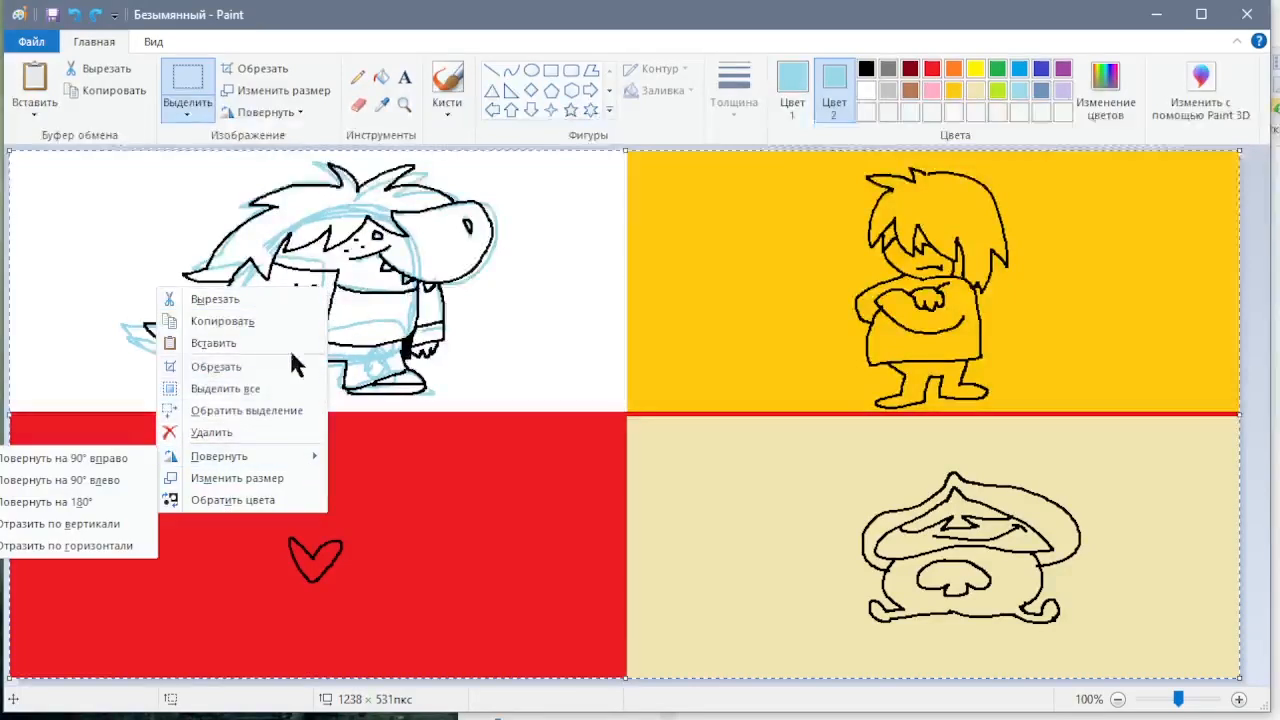
click(277, 298)
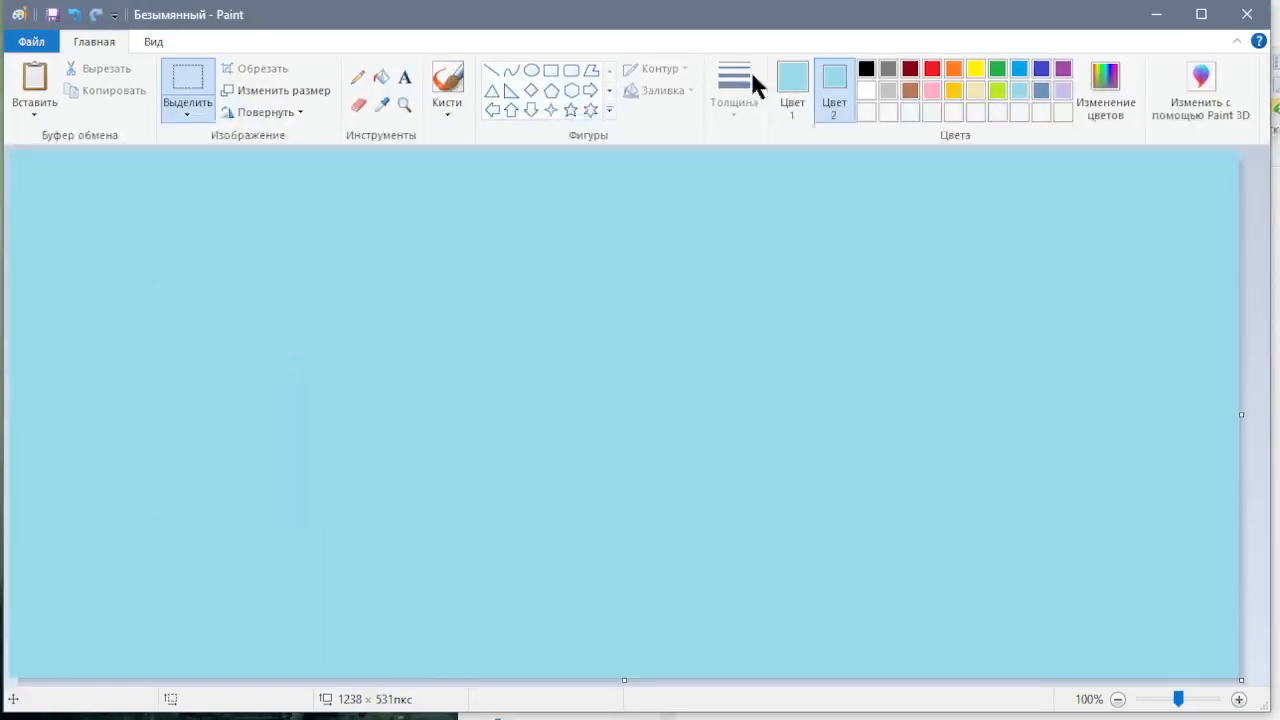
- Fill the emptied canvas with white as Color 1
click(792, 86)
click(381, 77)
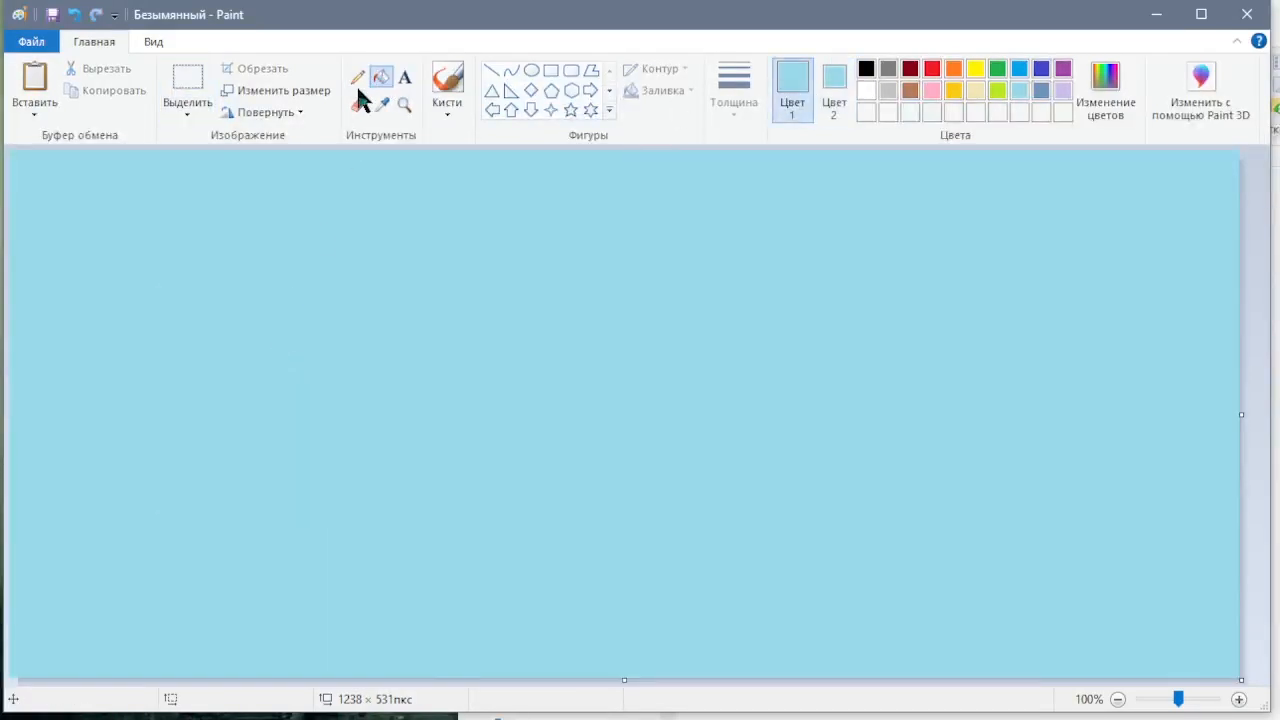
click(867, 91)
click(744, 236)
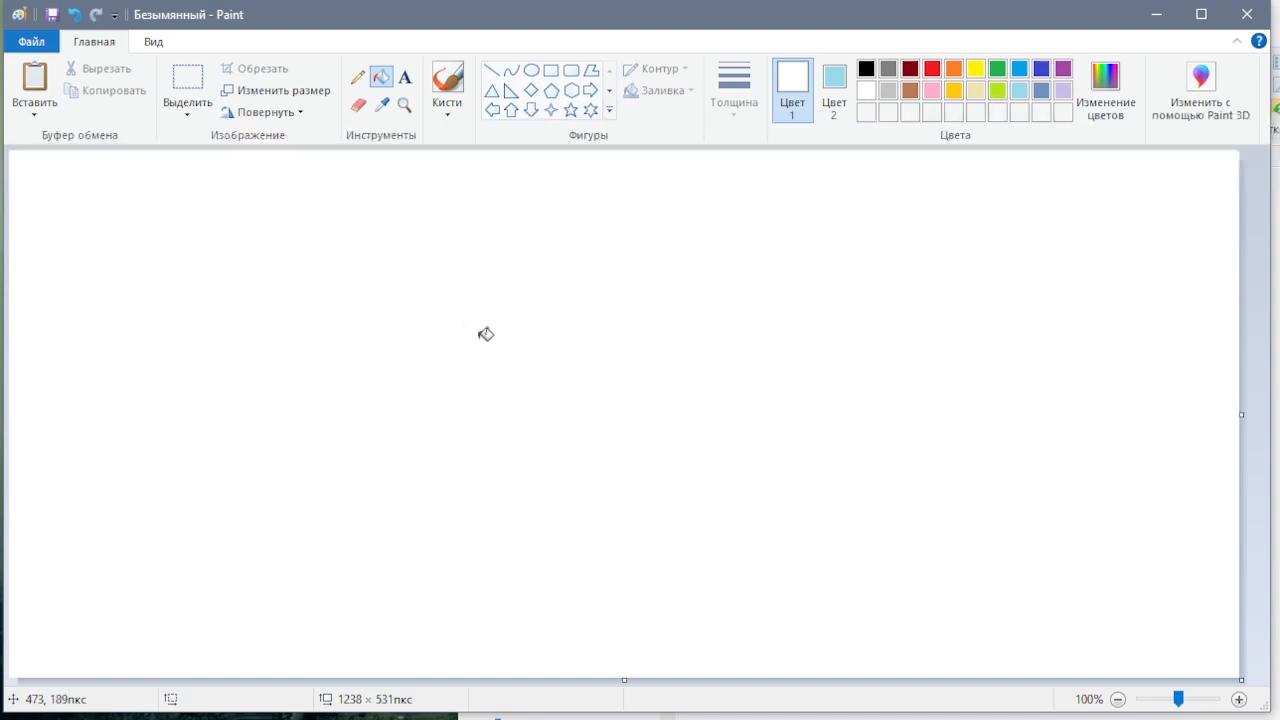
- Paste the cut image back onto the white canvas
right_click(449, 318)
click(443, 287)
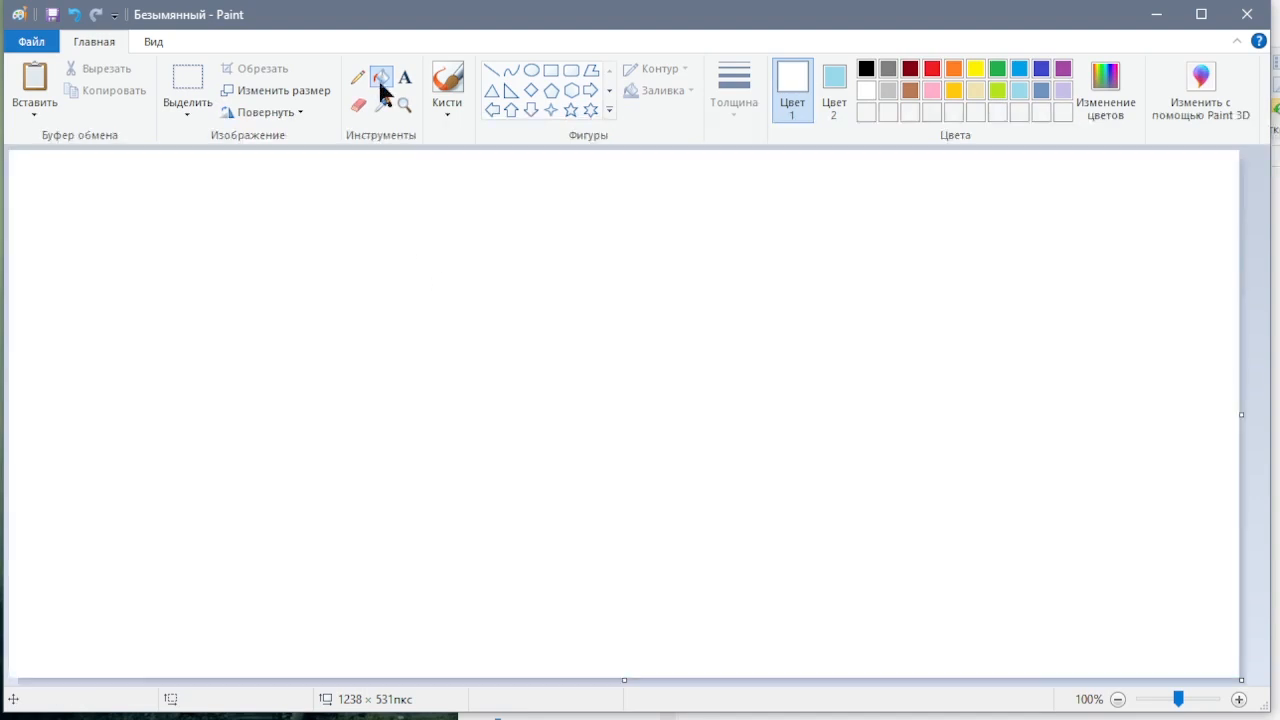
click(187, 80)
right_click(207, 258)
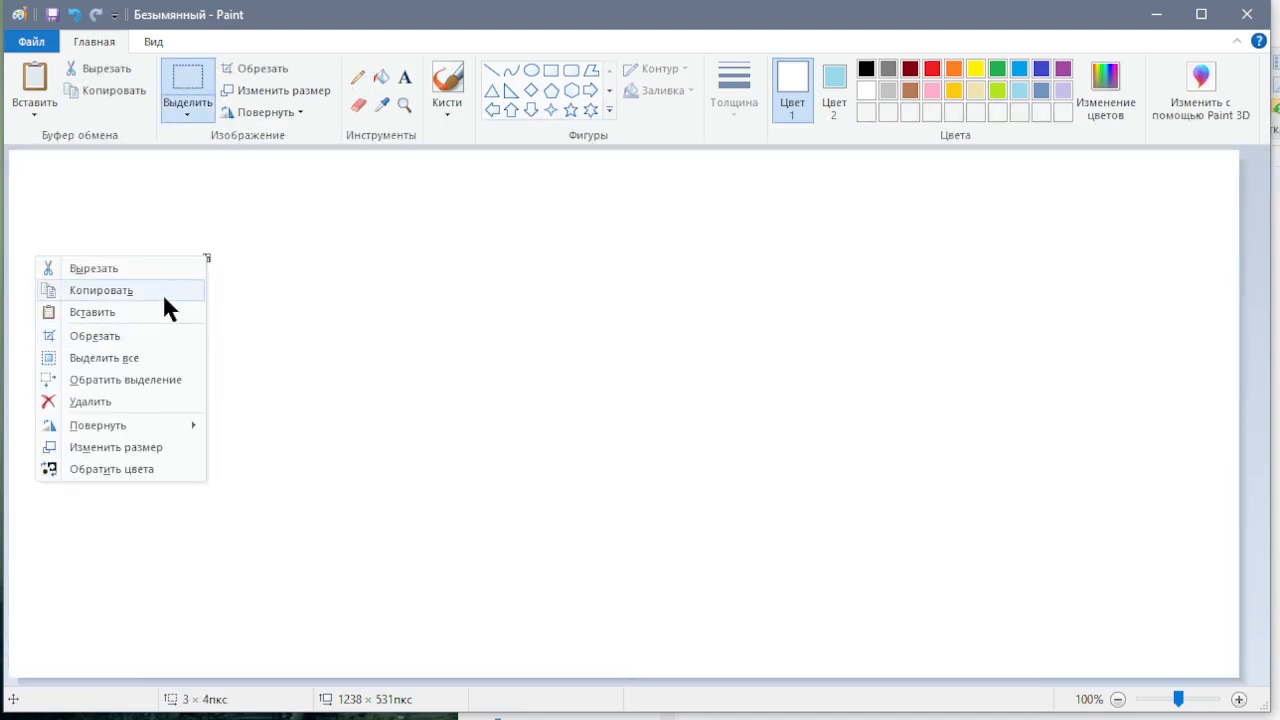
click(92, 312)
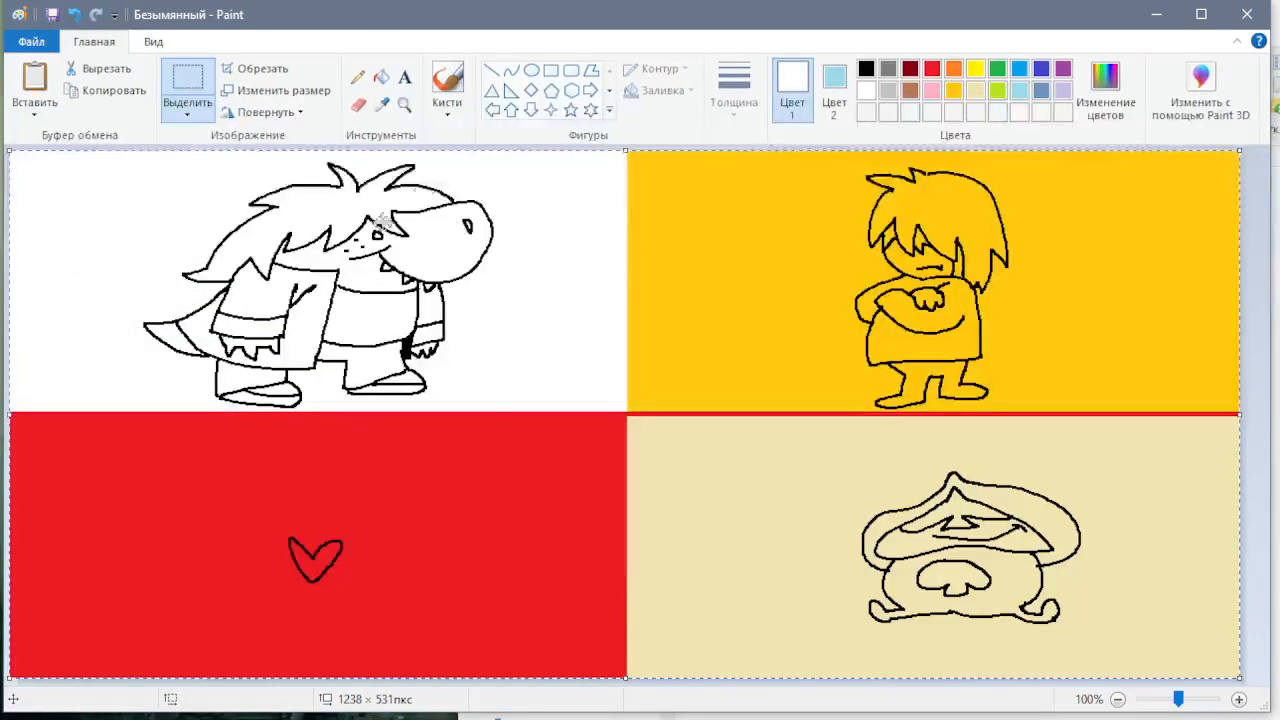
click(188, 104)
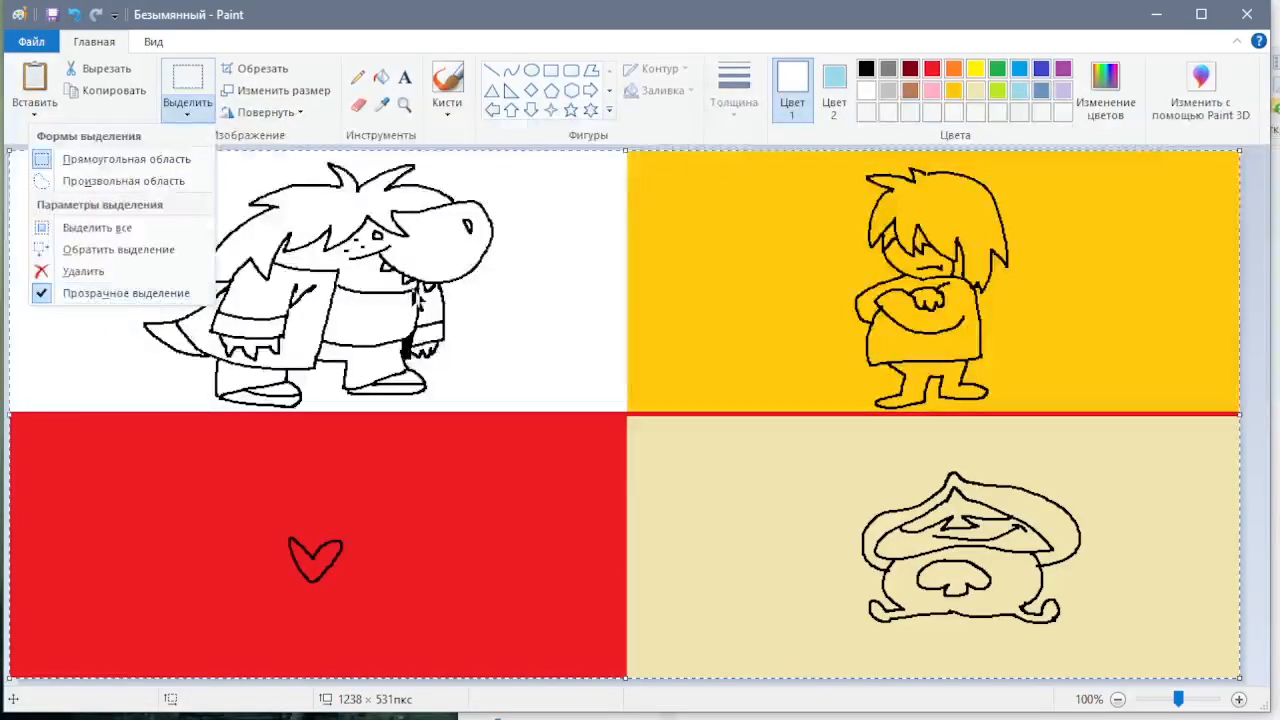
click(464, 295)
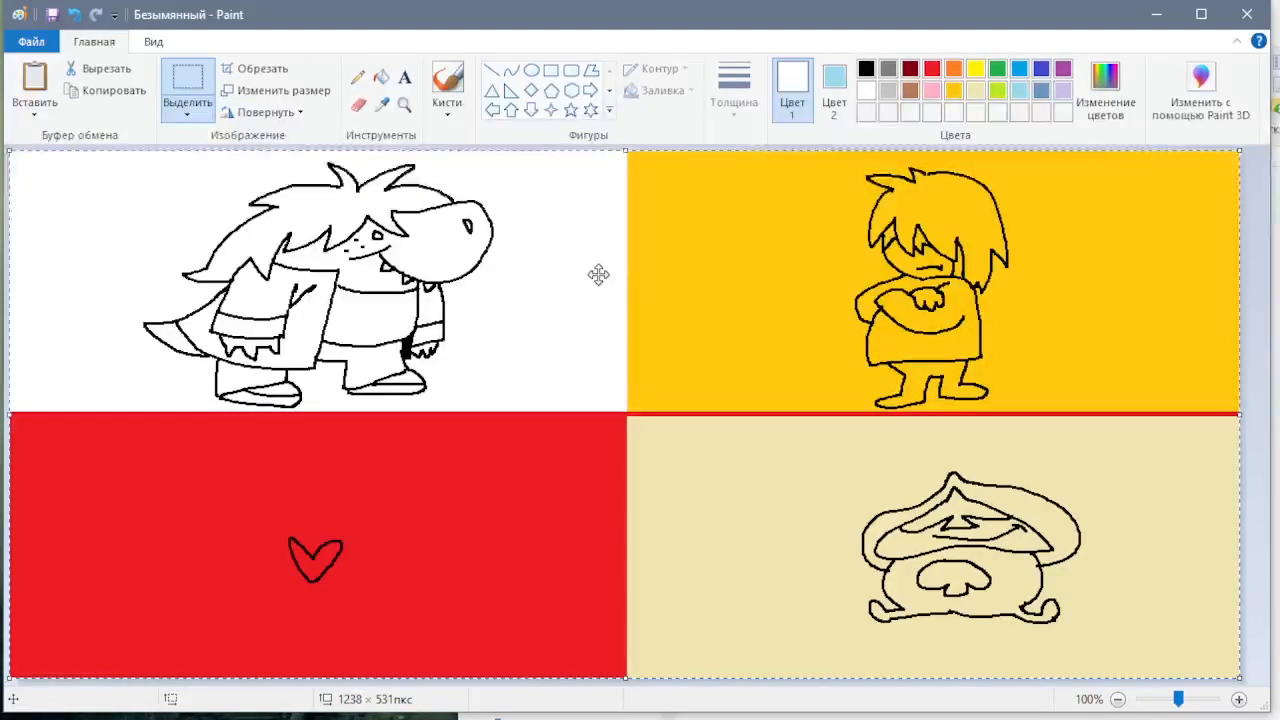
- Delete the pasted image and undo back to the drawing with the turquoise sketch lines
key(Delete)
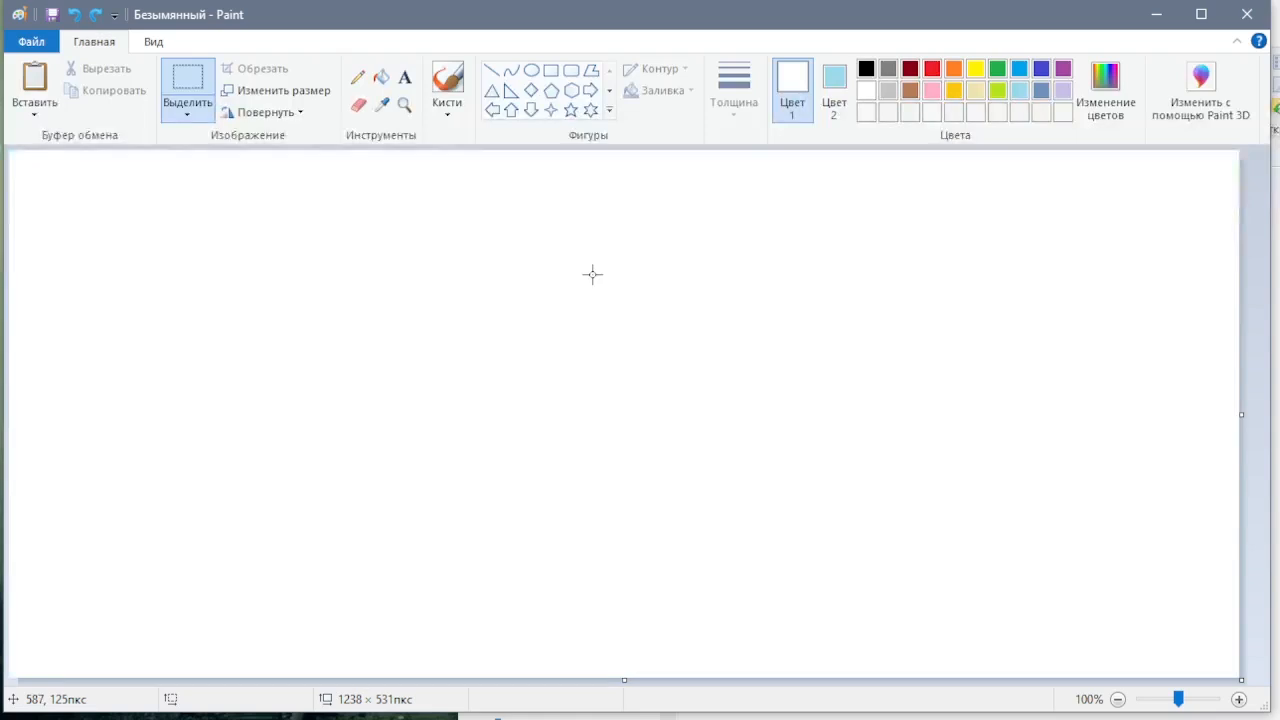
key(ctrl+z)
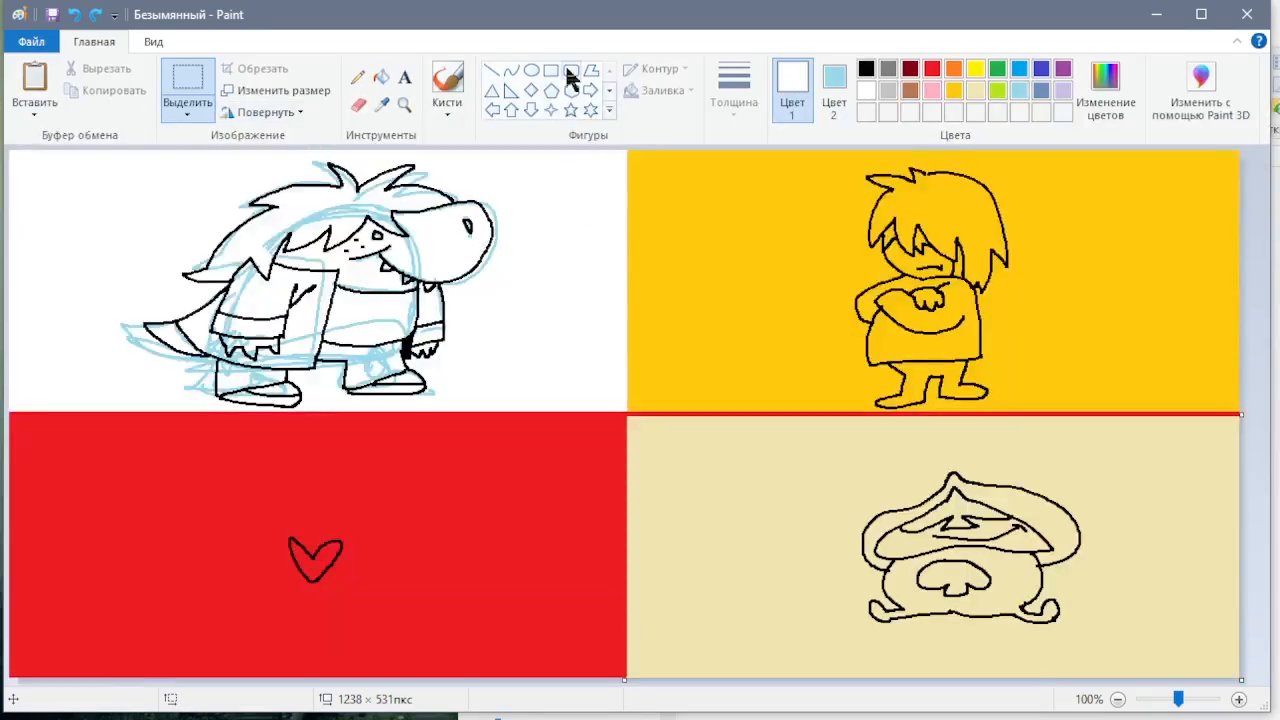
- Erase only the turquoise sketch lines around the dinosaur's head, using the Eraser with light turquoise as Color 1 and white as Color 2
click(358, 103)
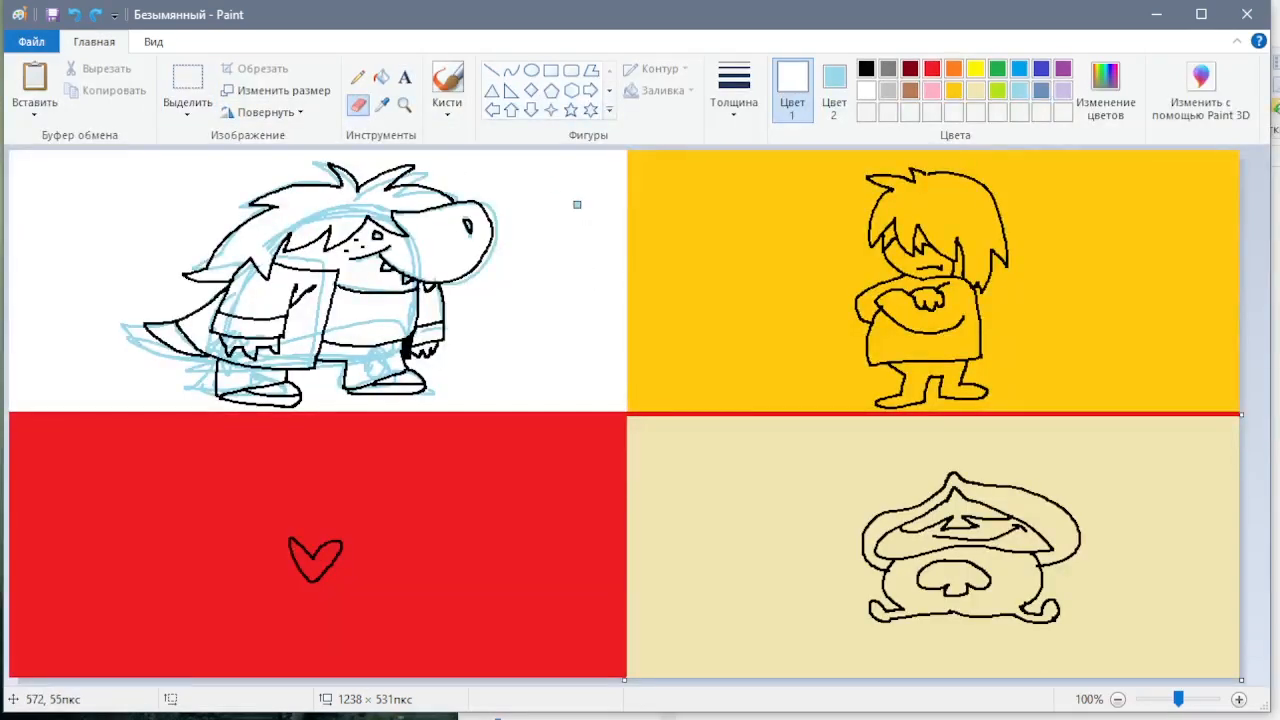
click(835, 88)
click(866, 90)
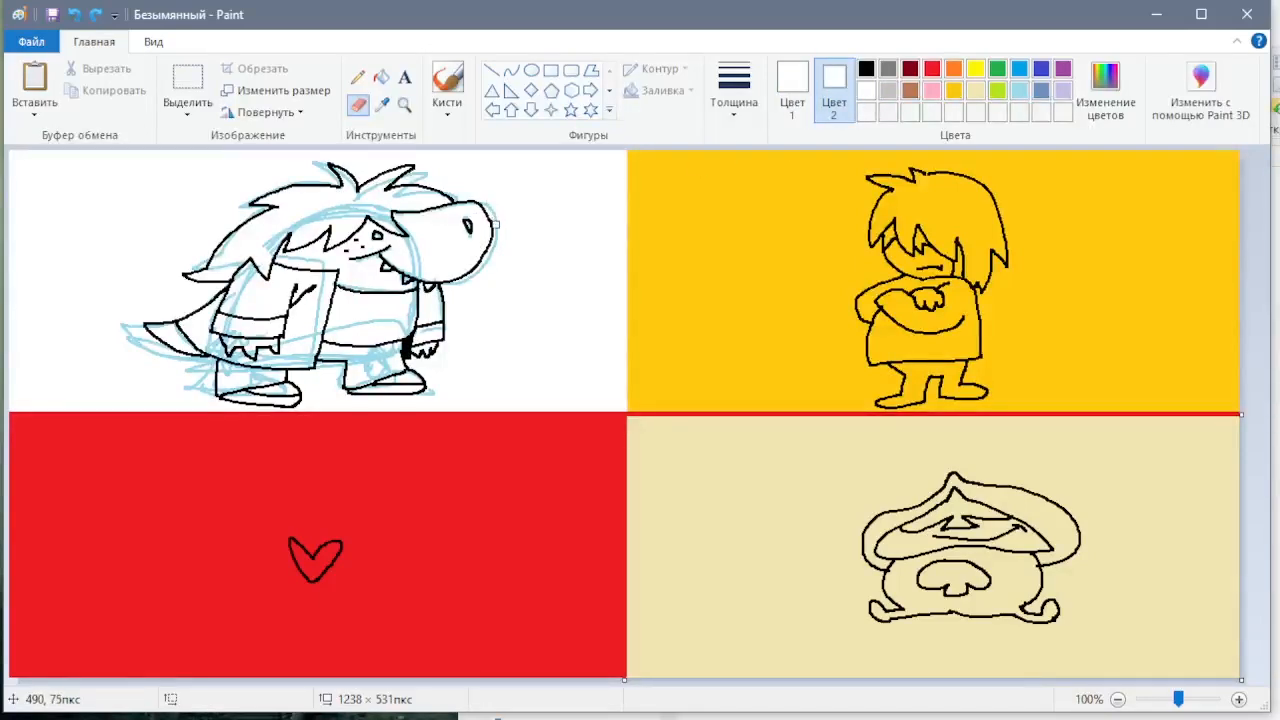
click(795, 85)
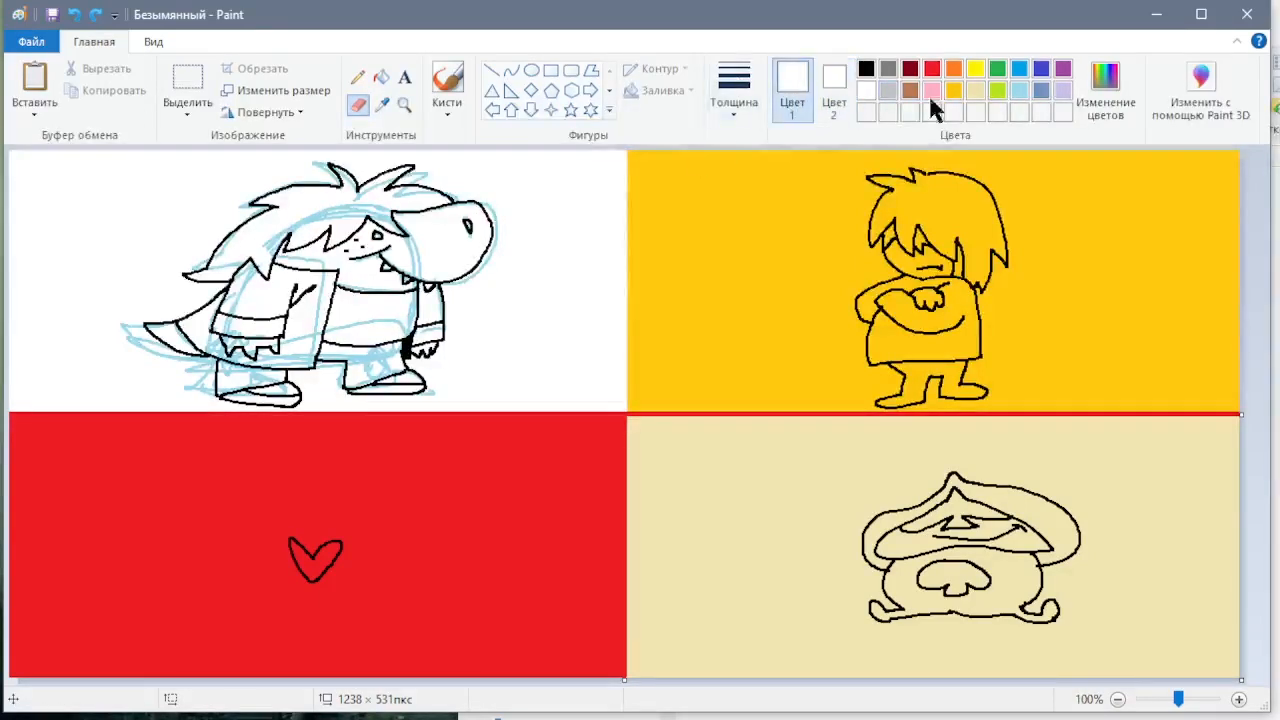
click(1024, 90)
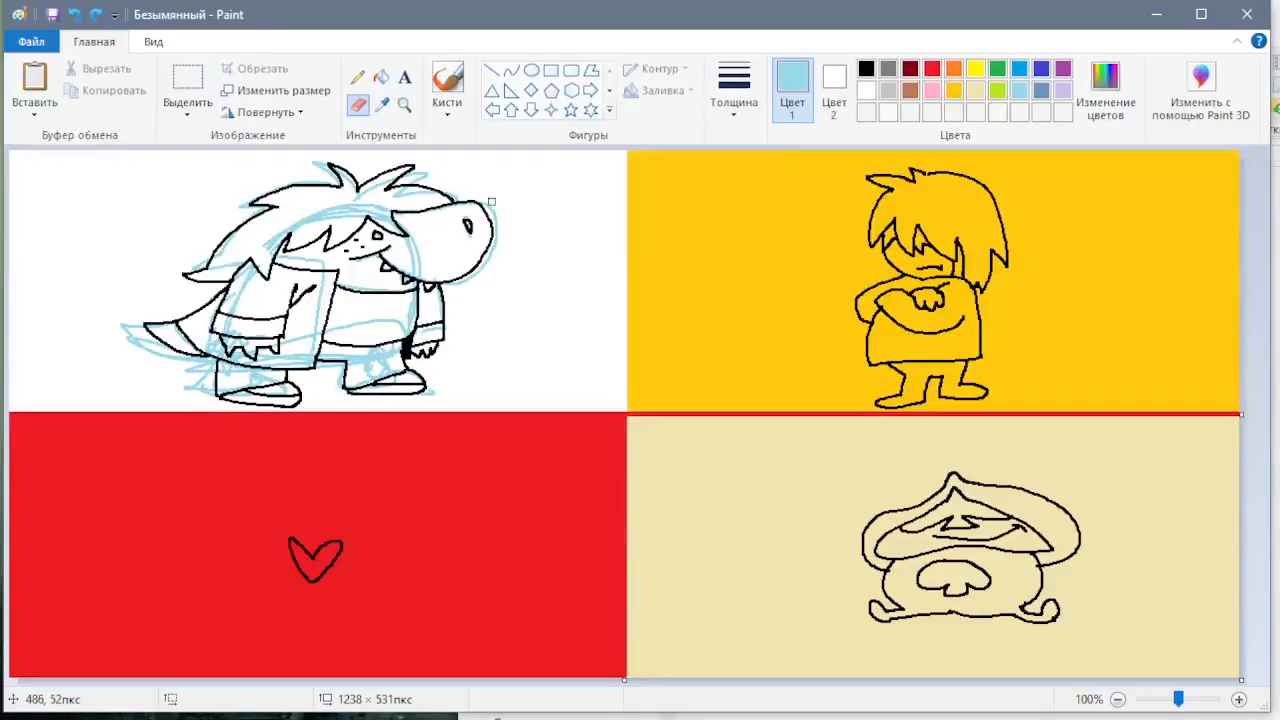
mouse_move(491, 201)
mouse_down()
mouse_move(554, 198)
mouse_move(489, 249)
mouse_up()
key(ctrl+z)
mouse_move(484, 213)
mouse_down()
mouse_move(517, 226)
mouse_move(419, 302)
mouse_move(518, 211)
mouse_move(335, 266)
mouse_move(442, 175)
mouse_move(326, 232)
mouse_move(406, 163)
mouse_move(308, 201)
mouse_move(330, 175)
mouse_up()
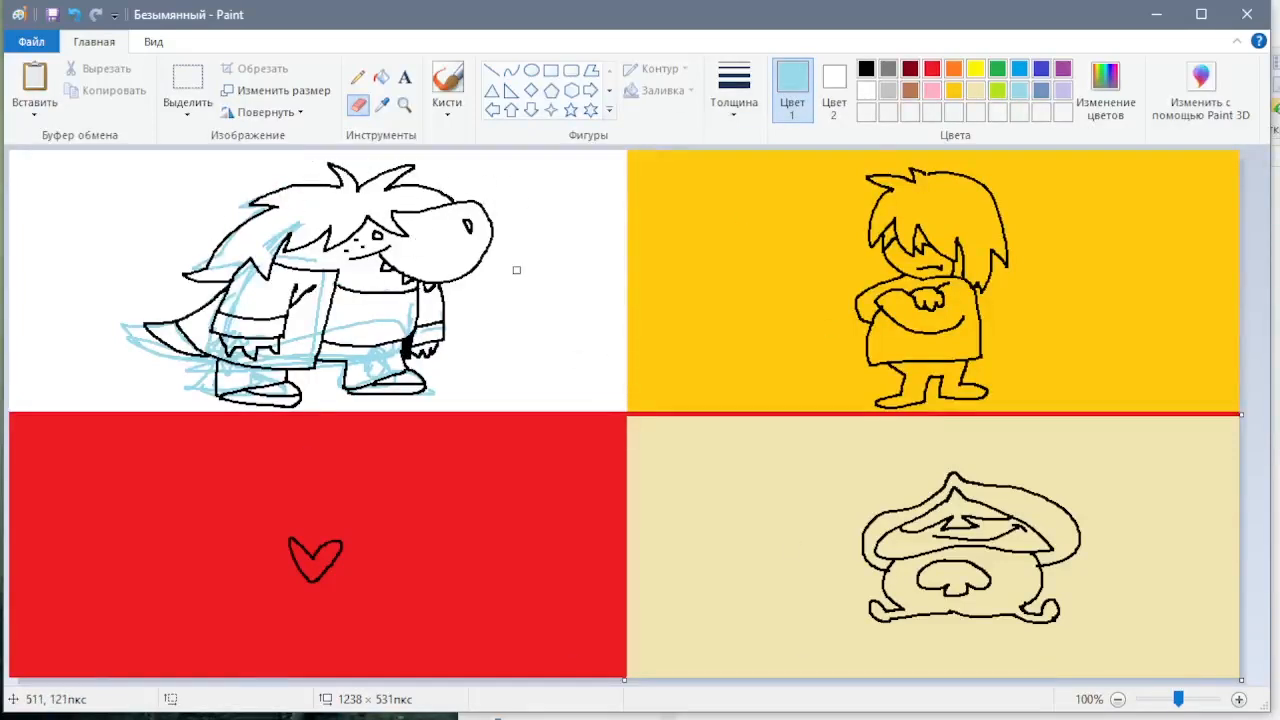
- Select the entire image and delete it from the canvas
click(187, 108)
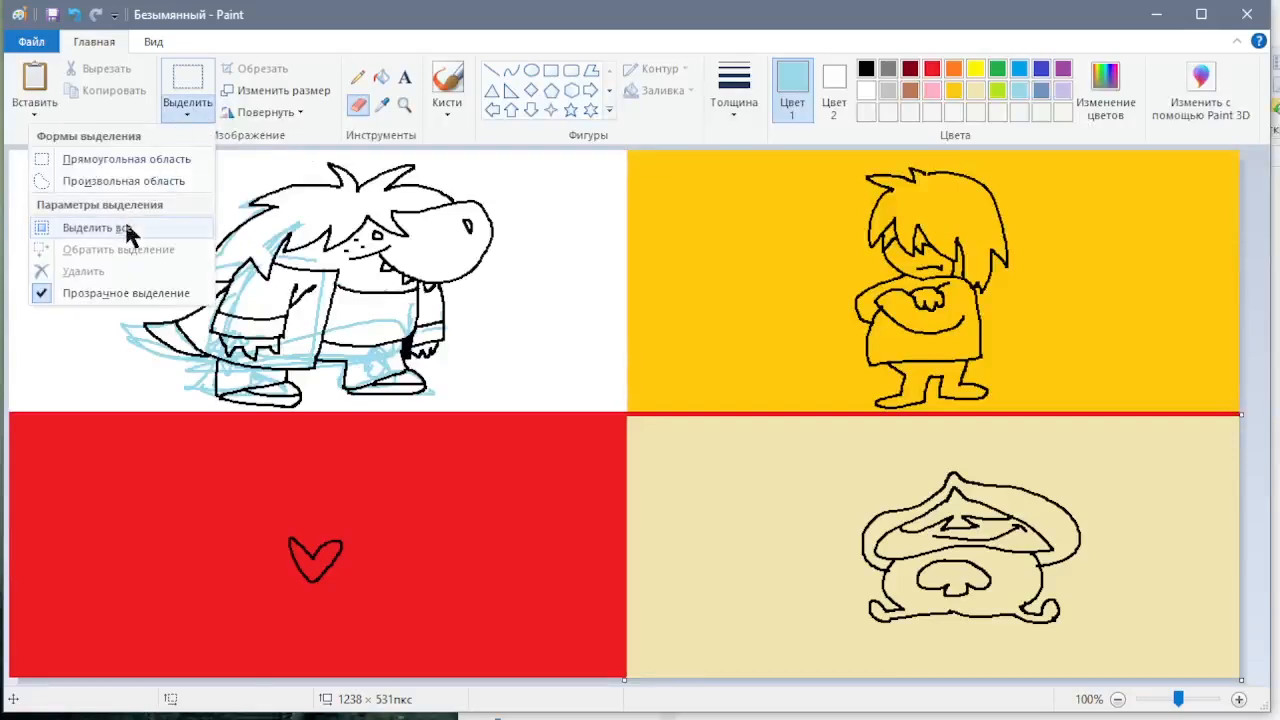
click(97, 228)
key(Delete)
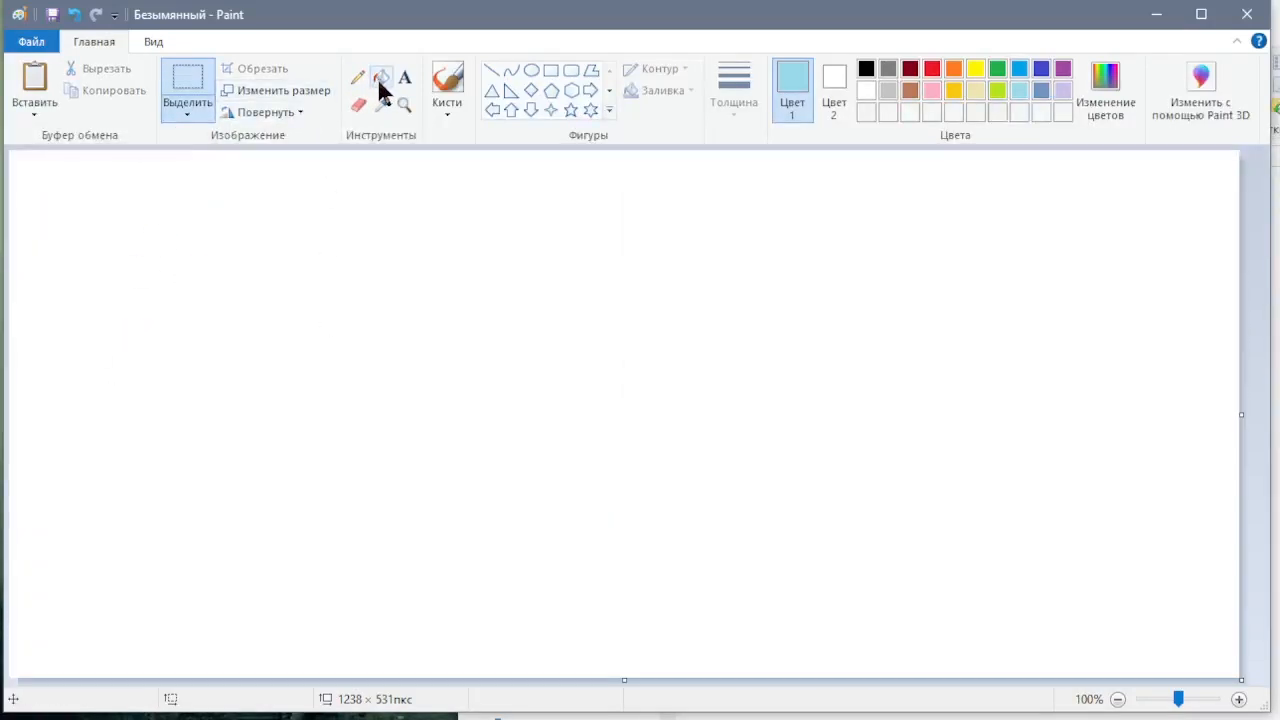
- Set Color 2 to light turquoise and paste the cut image onto the white canvas
click(834, 95)
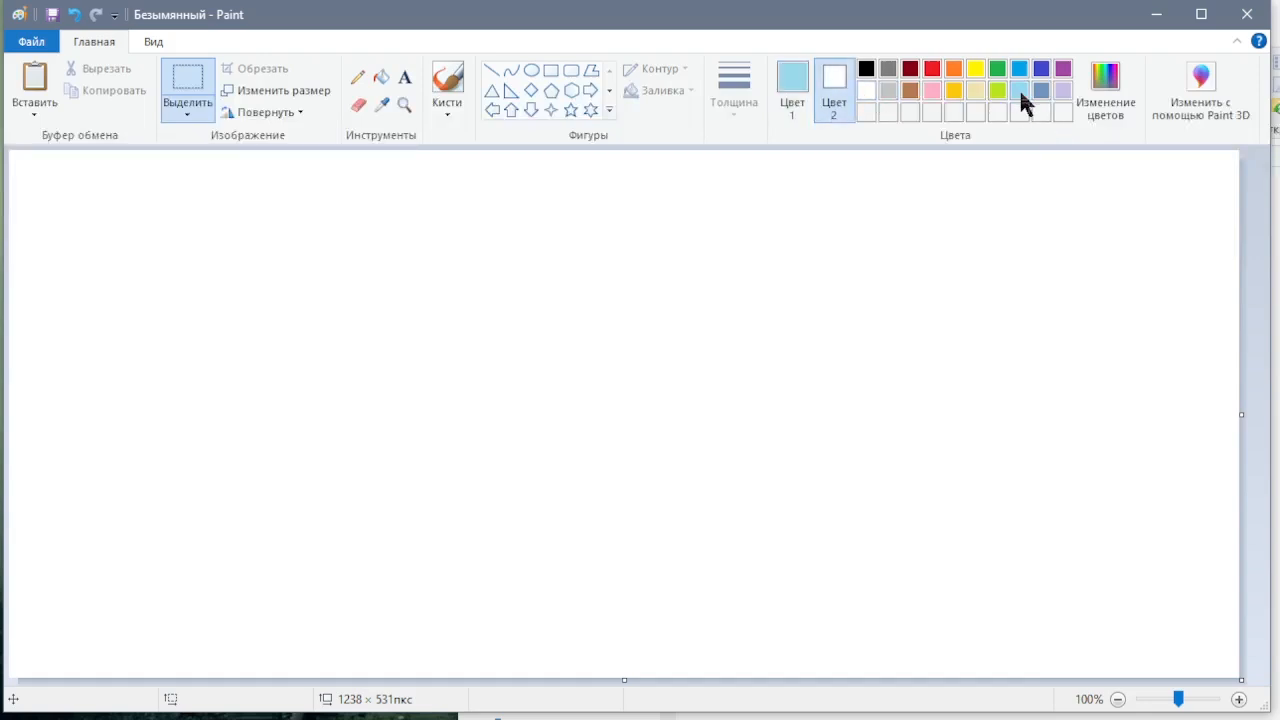
click(1021, 93)
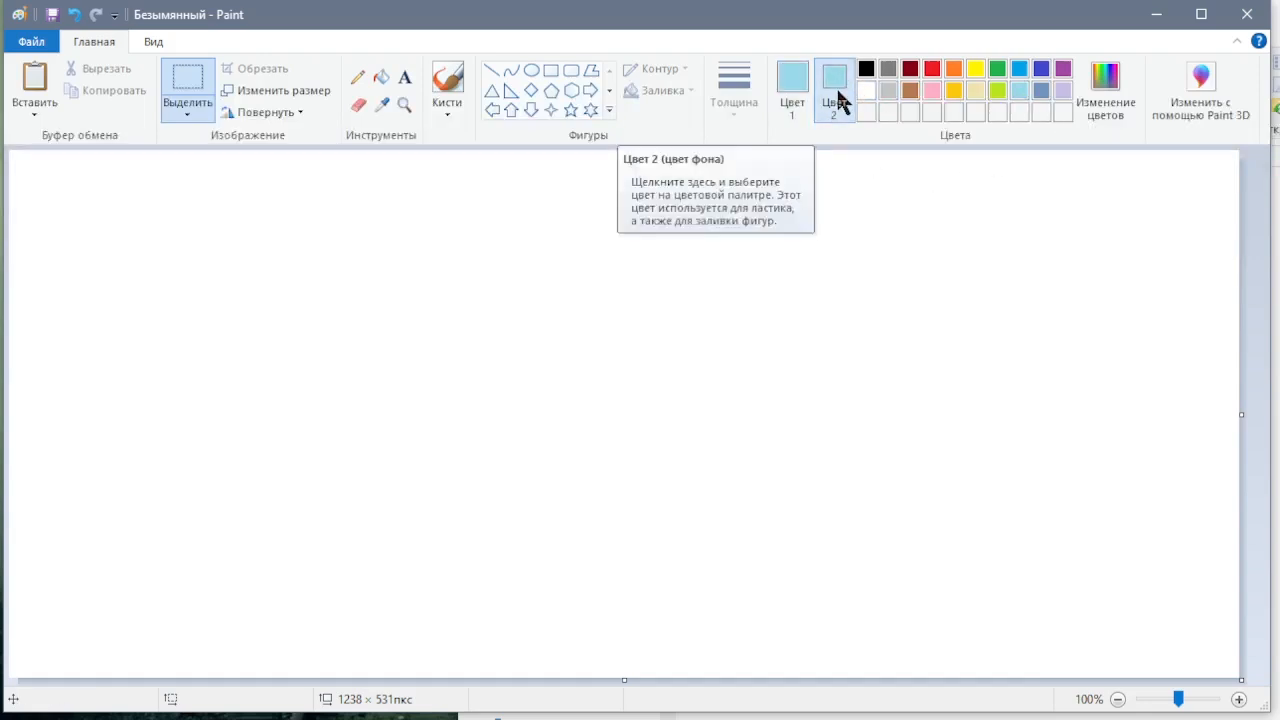
key(ctrl+v)
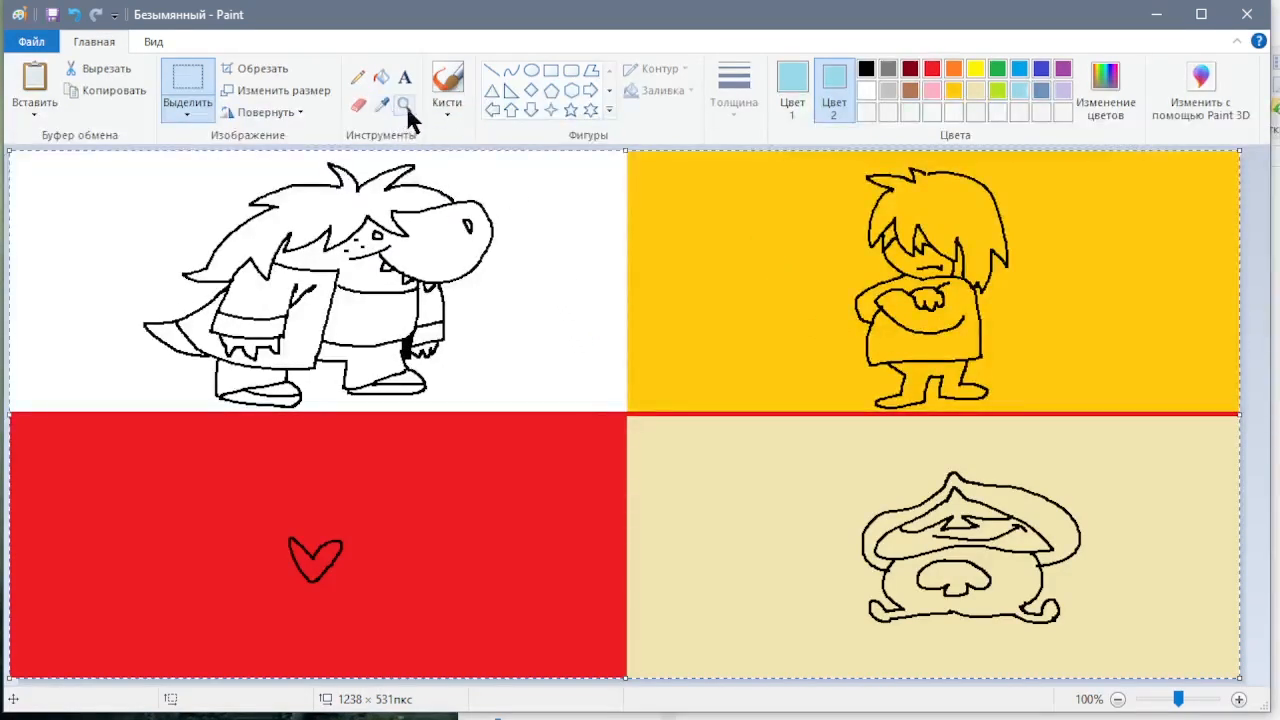
- Recolor the black outlines of the dinosaur's front hair tuft and snout red, using the Eraser with black as Color 1 and red as Color 2
click(358, 104)
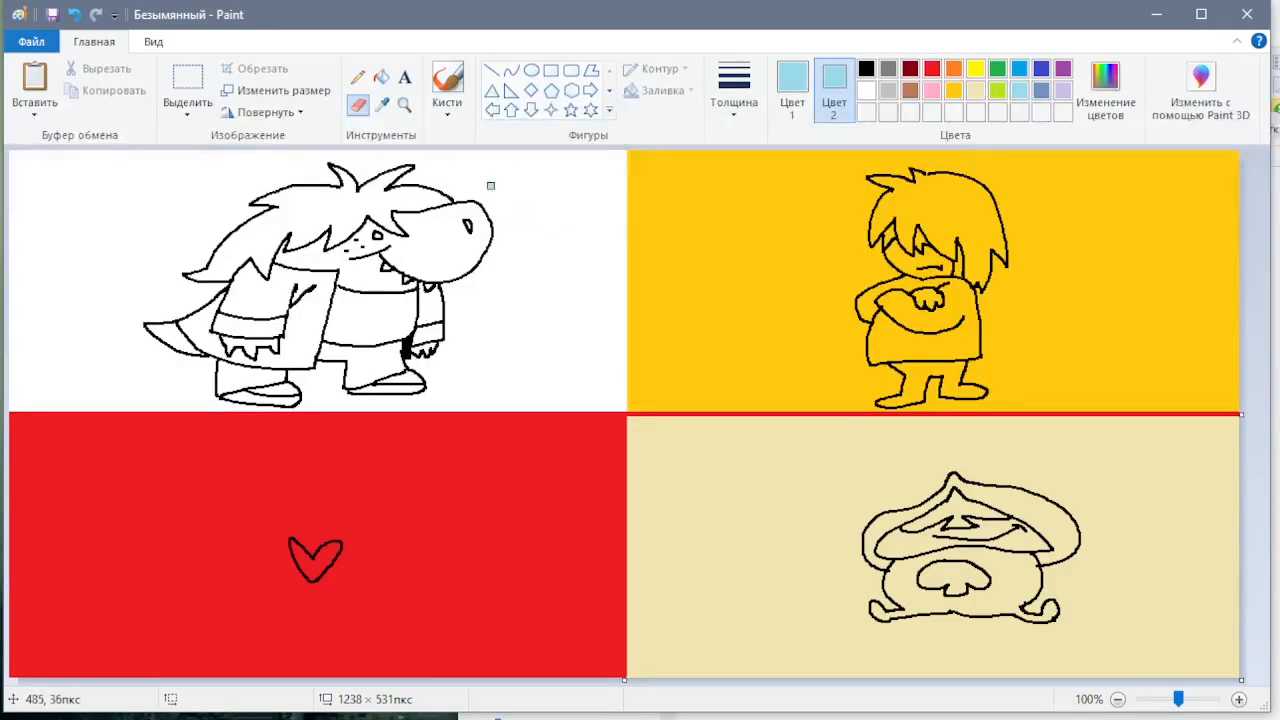
click(792, 85)
click(866, 69)
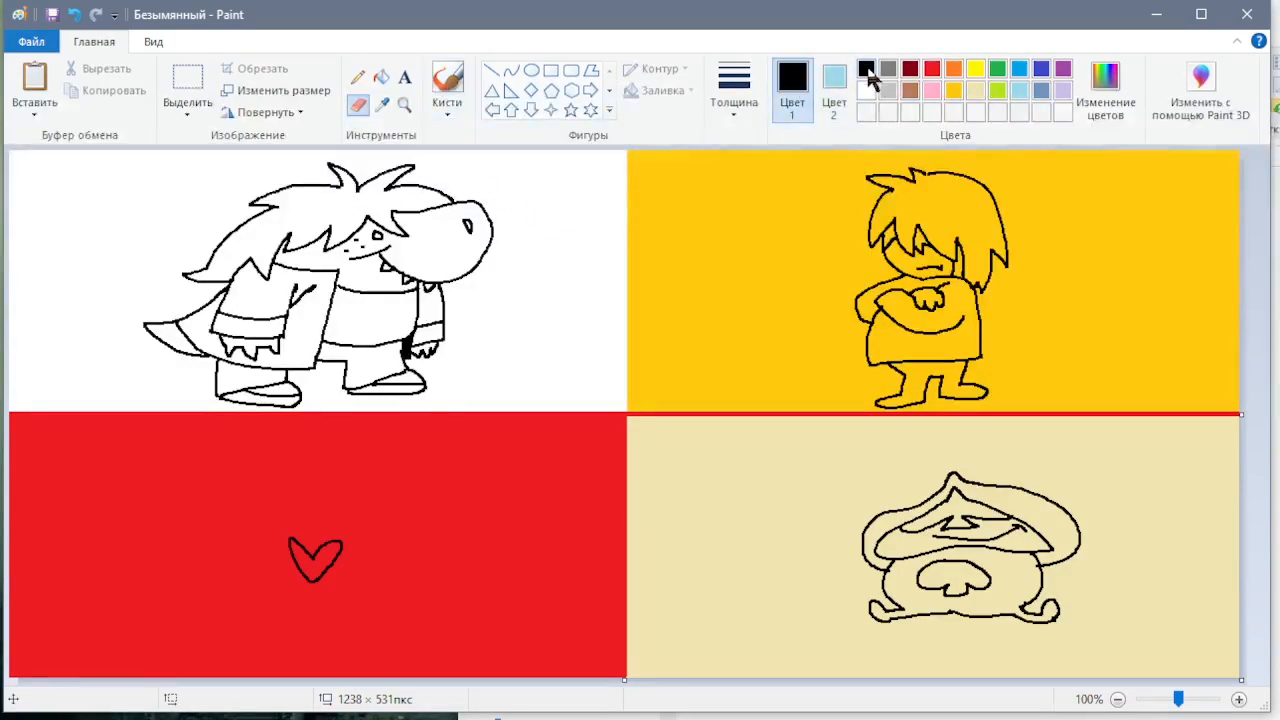
click(932, 69)
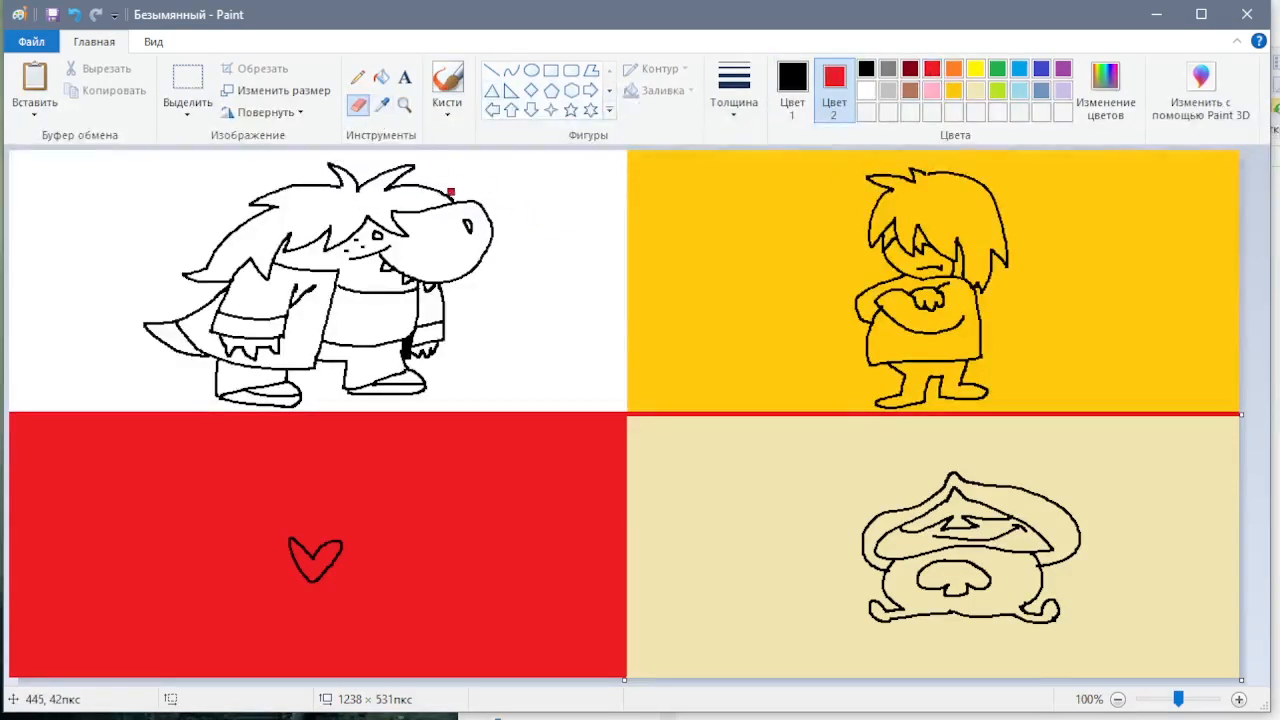
drag(451, 191, 365, 184)
mouse_move(455, 189)
mouse_down()
mouse_move(498, 207)
mouse_move(479, 258)
mouse_move(466, 205)
mouse_up()
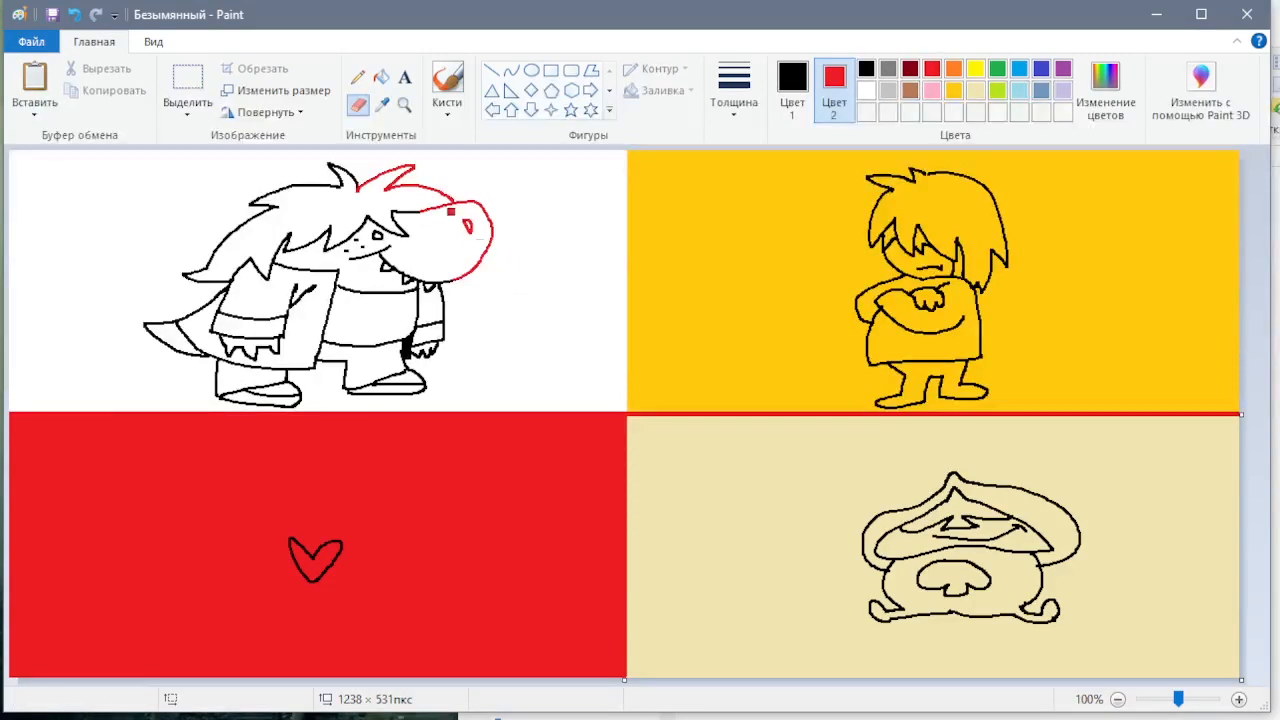
- Fill the dinosaur's face and hands with lavender as Color 1
click(380, 78)
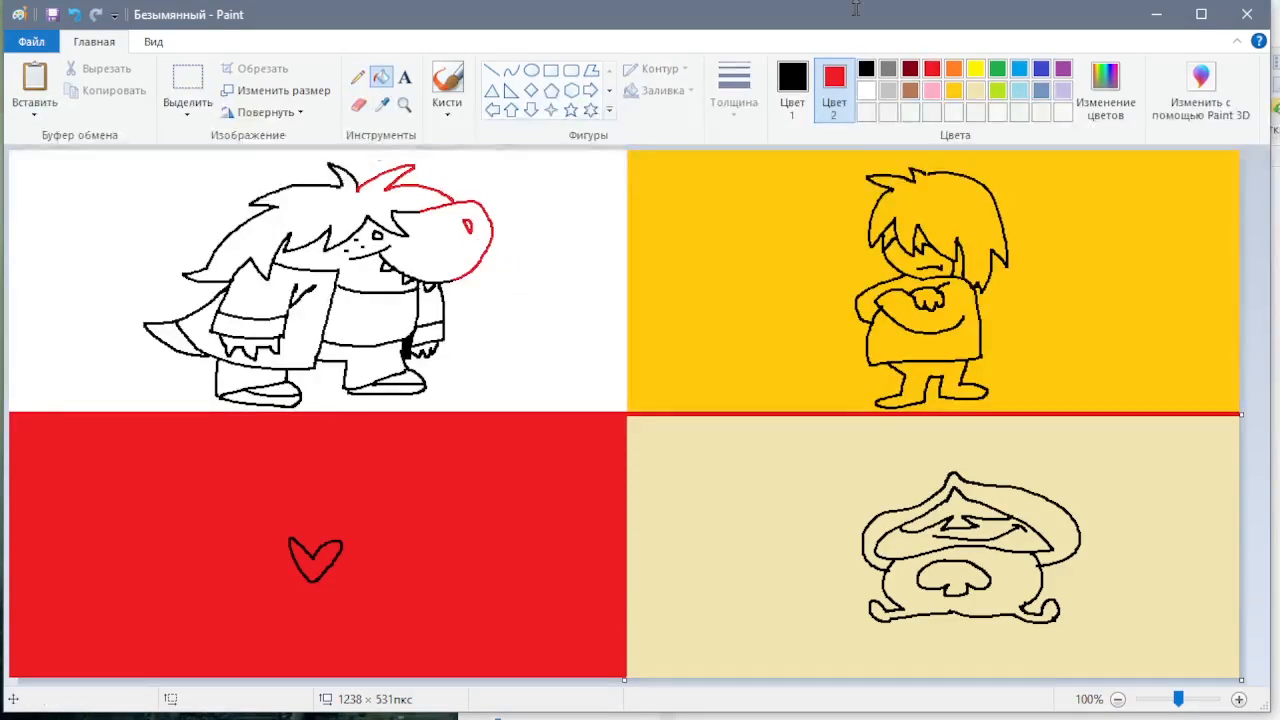
click(792, 97)
click(1063, 90)
click(430, 246)
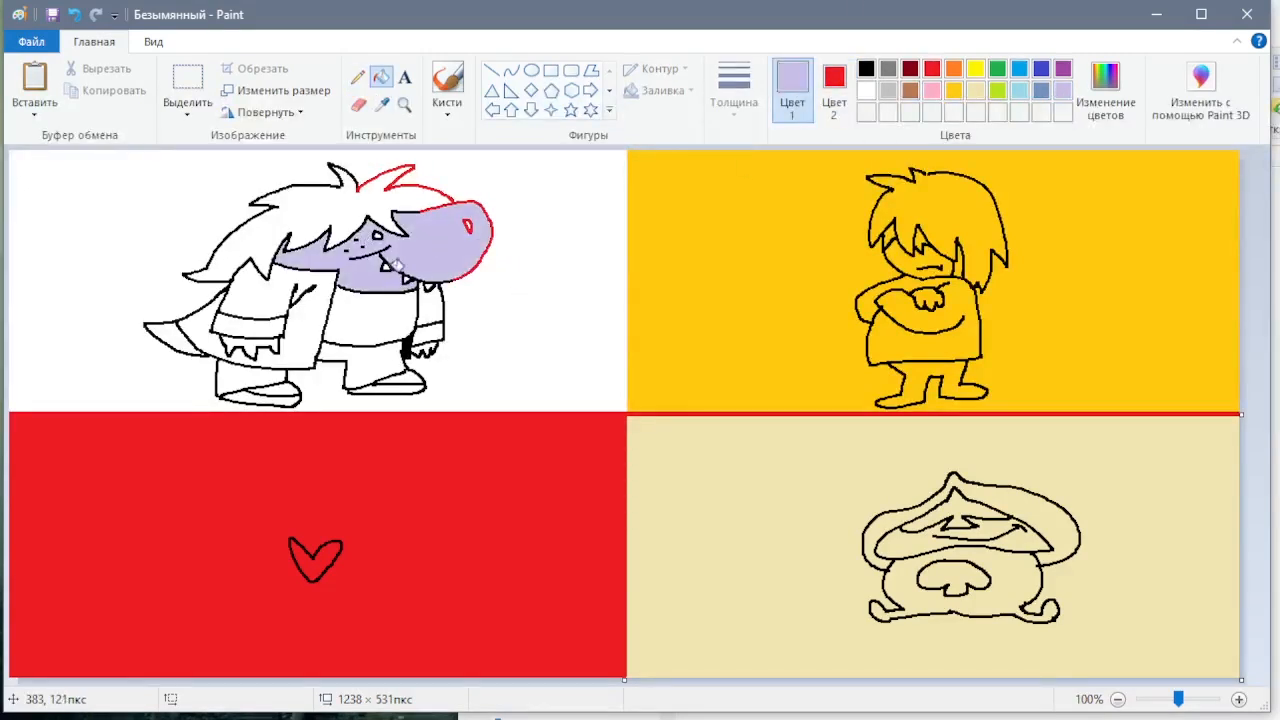
click(836, 92)
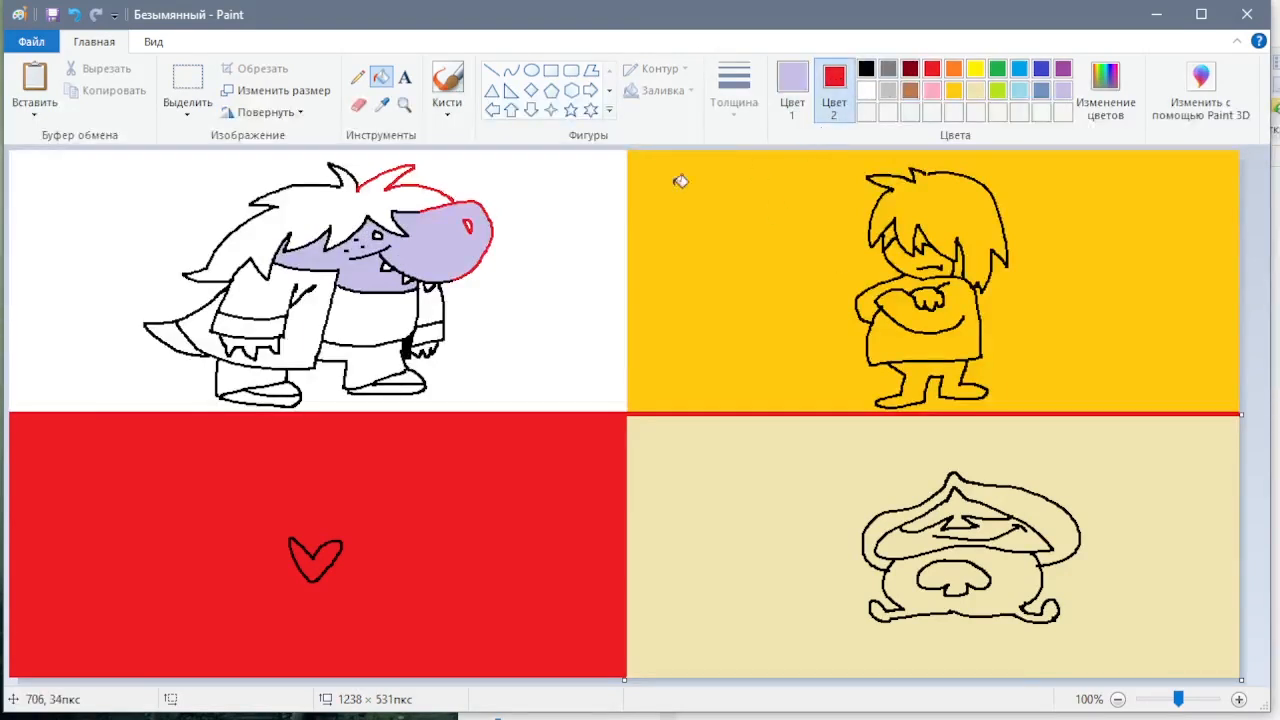
click(255, 342)
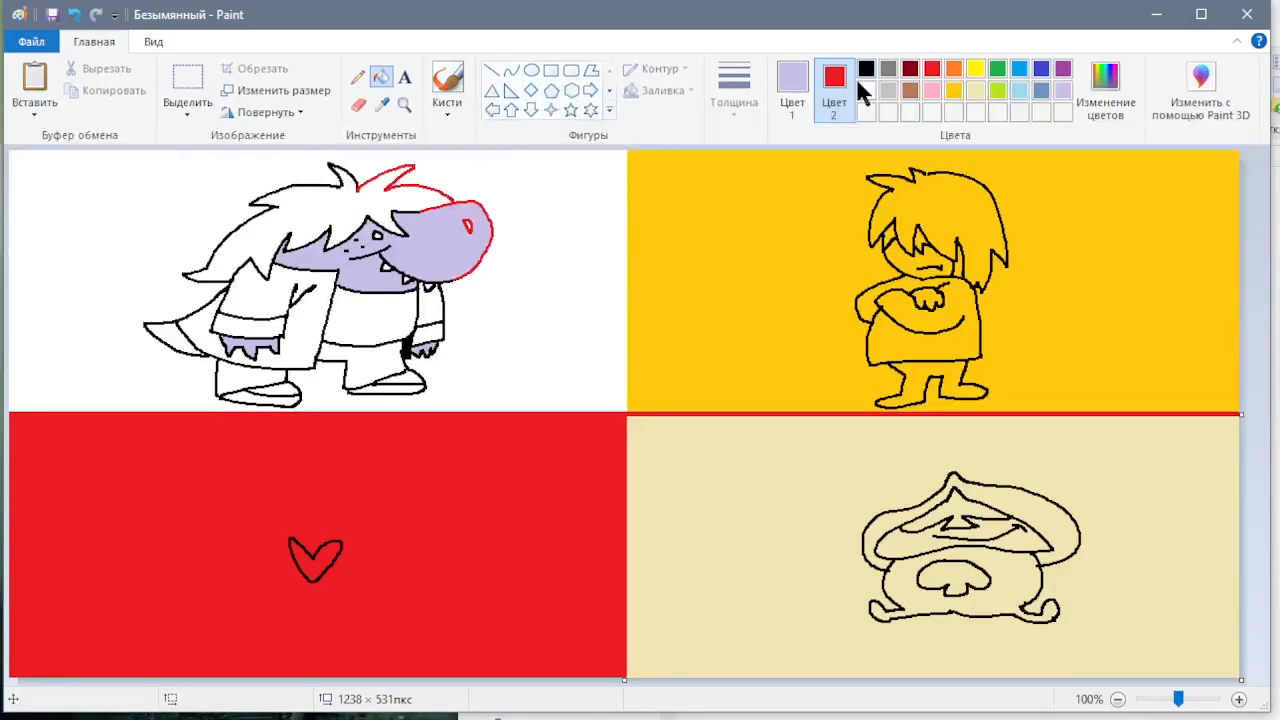
- Shade the lavender face and far hand with blue-gray as Color 2, using the Eraser to replace only the lavender
click(1042, 91)
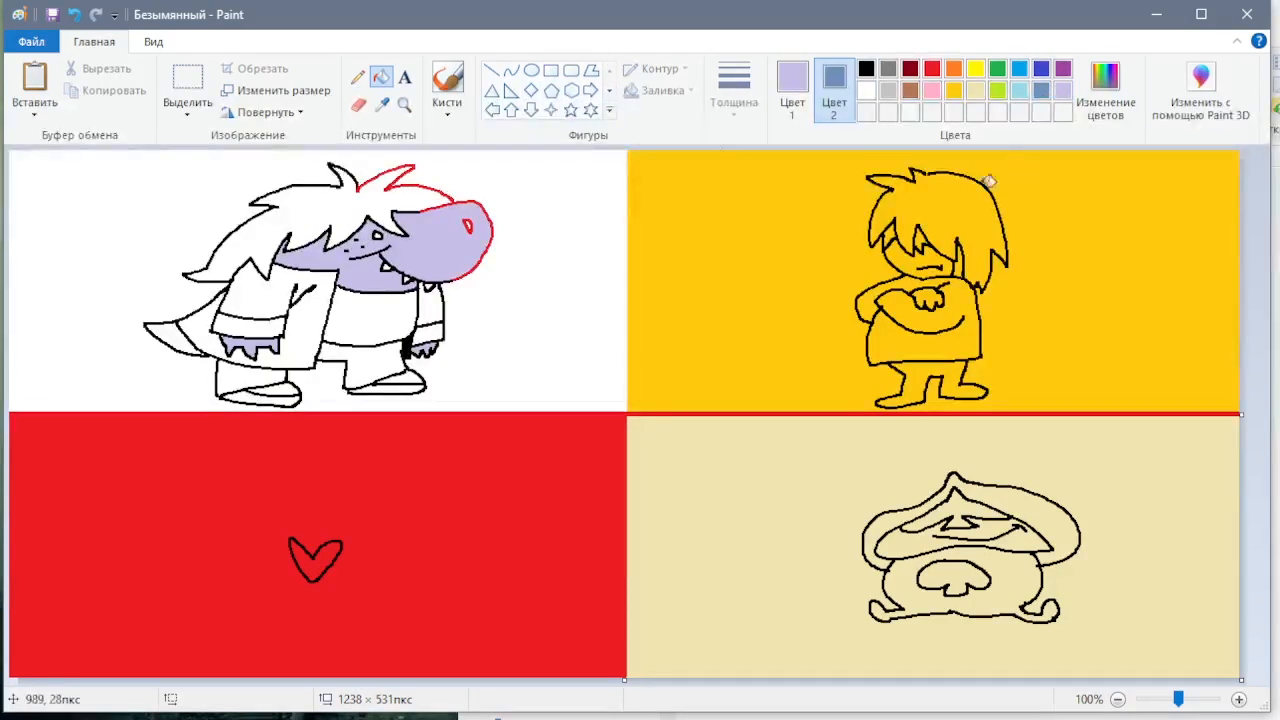
click(360, 104)
mouse_move(313, 238)
mouse_down()
mouse_move(270, 268)
mouse_move(310, 224)
mouse_move(329, 228)
mouse_move(276, 244)
mouse_move(342, 225)
mouse_move(318, 253)
mouse_move(333, 260)
mouse_move(381, 215)
mouse_move(422, 213)
mouse_up()
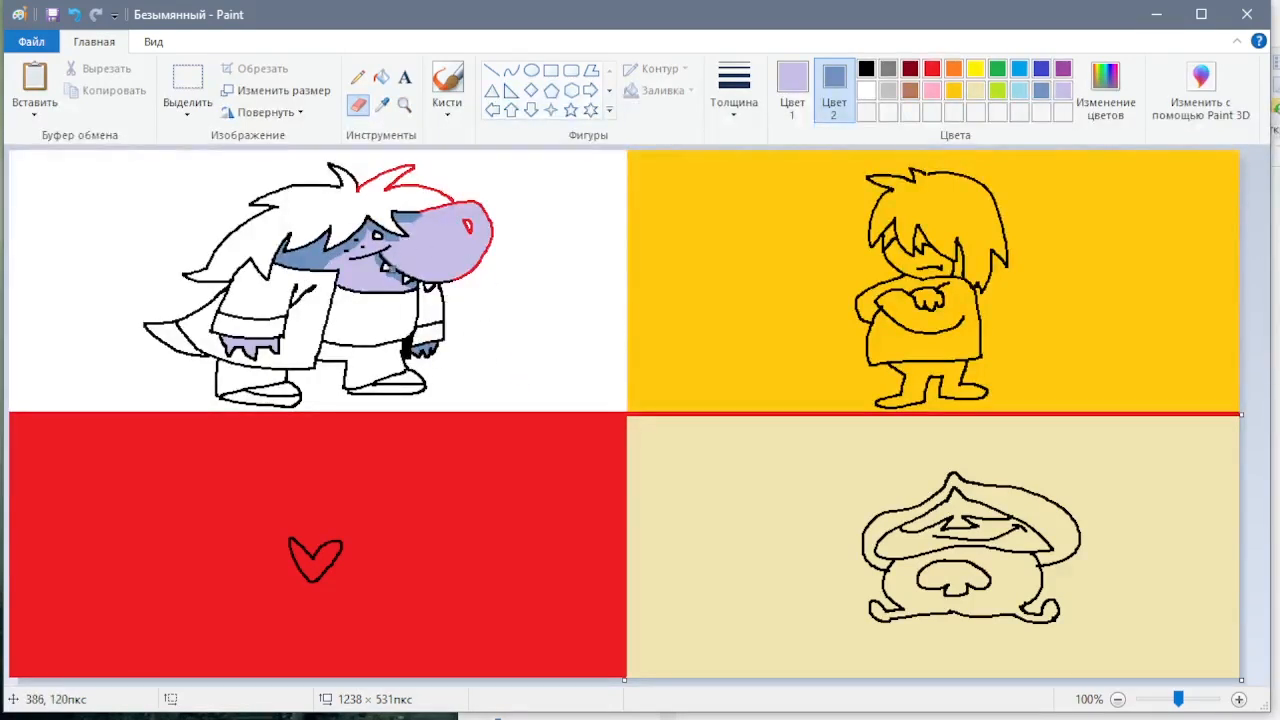
- Try to fill the hair of the character on the yellow background with lavender
click(381, 77)
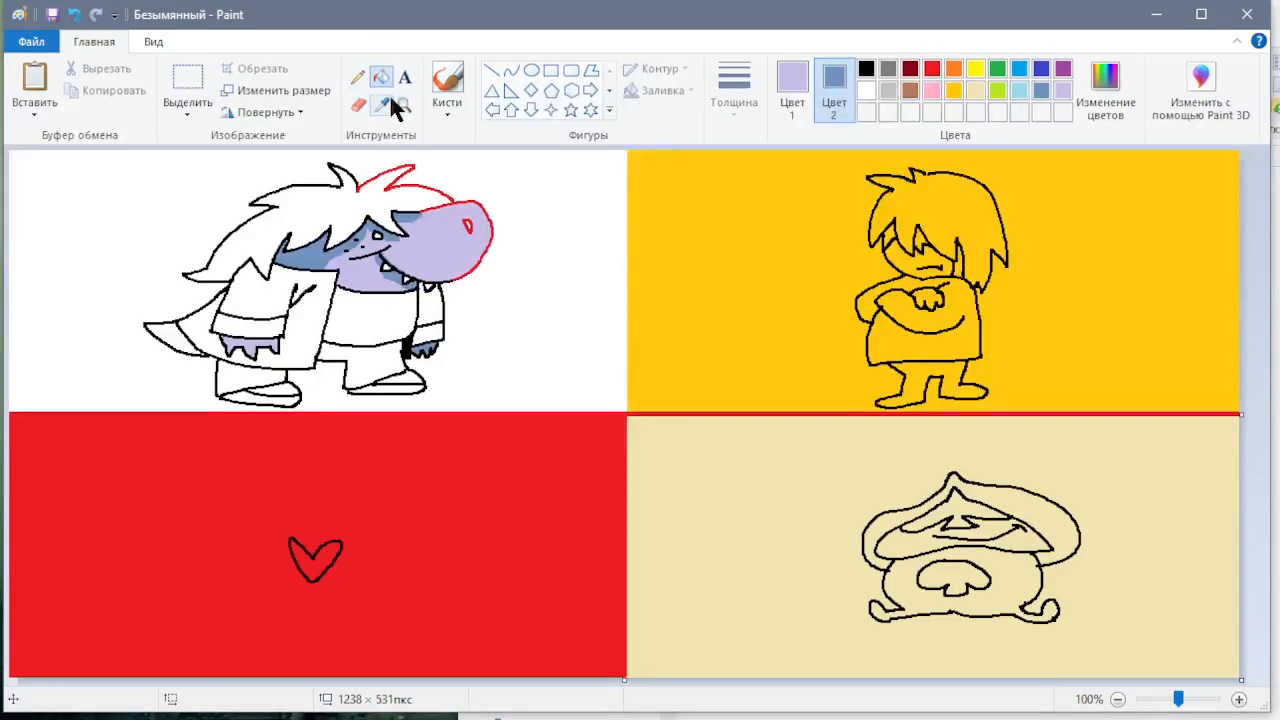
click(957, 204)
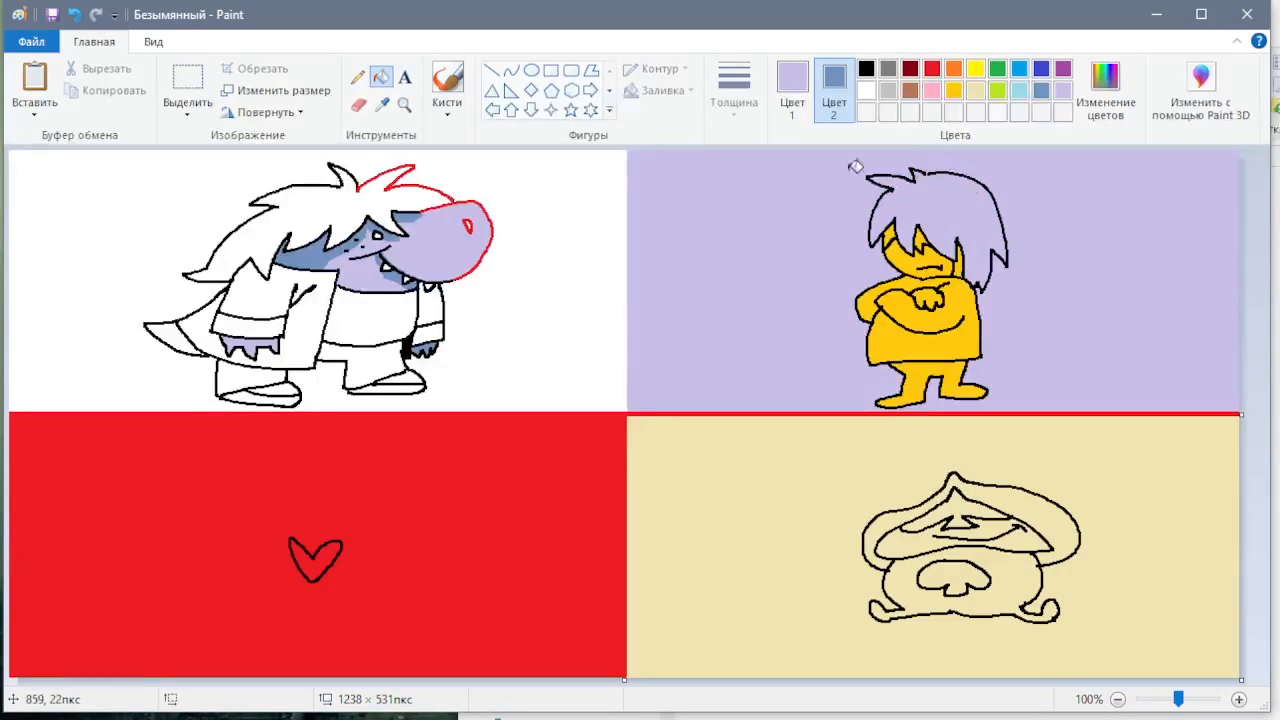
key(ctrl+z)
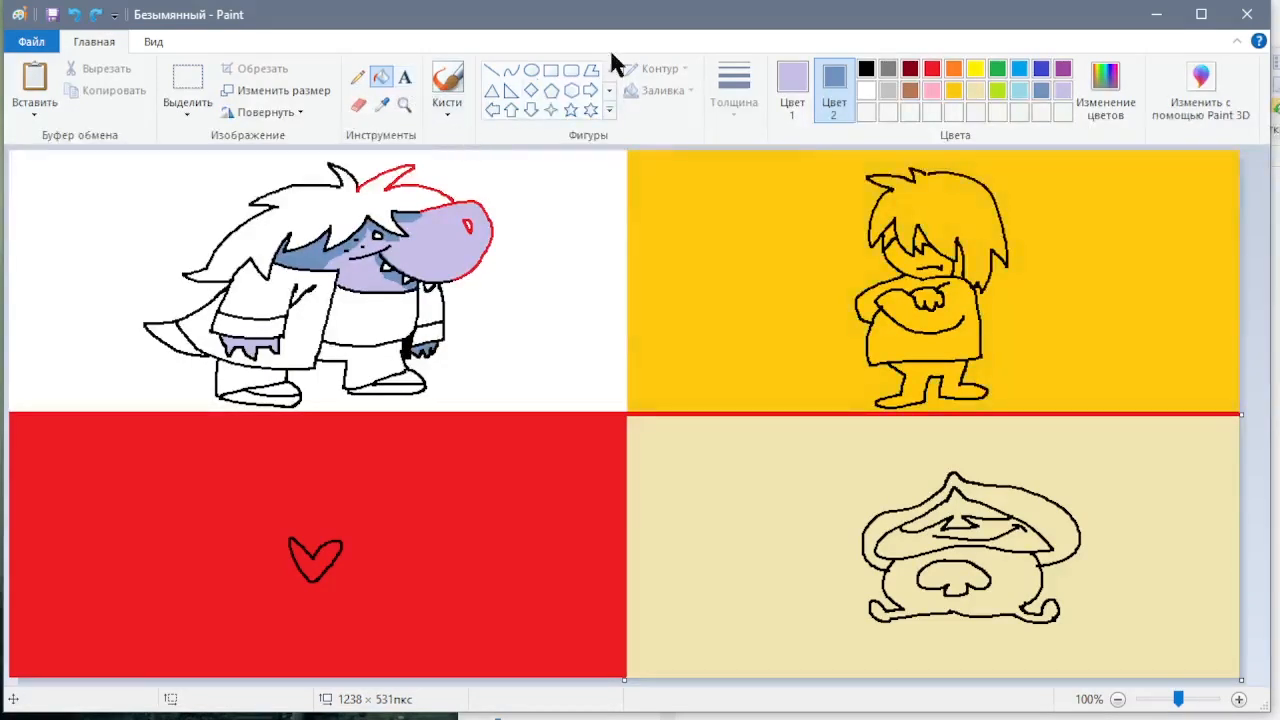
- Close the gap in the outline of the yellow-panel character's hair with the Pencil, using black as Color 2
click(866, 69)
click(358, 77)
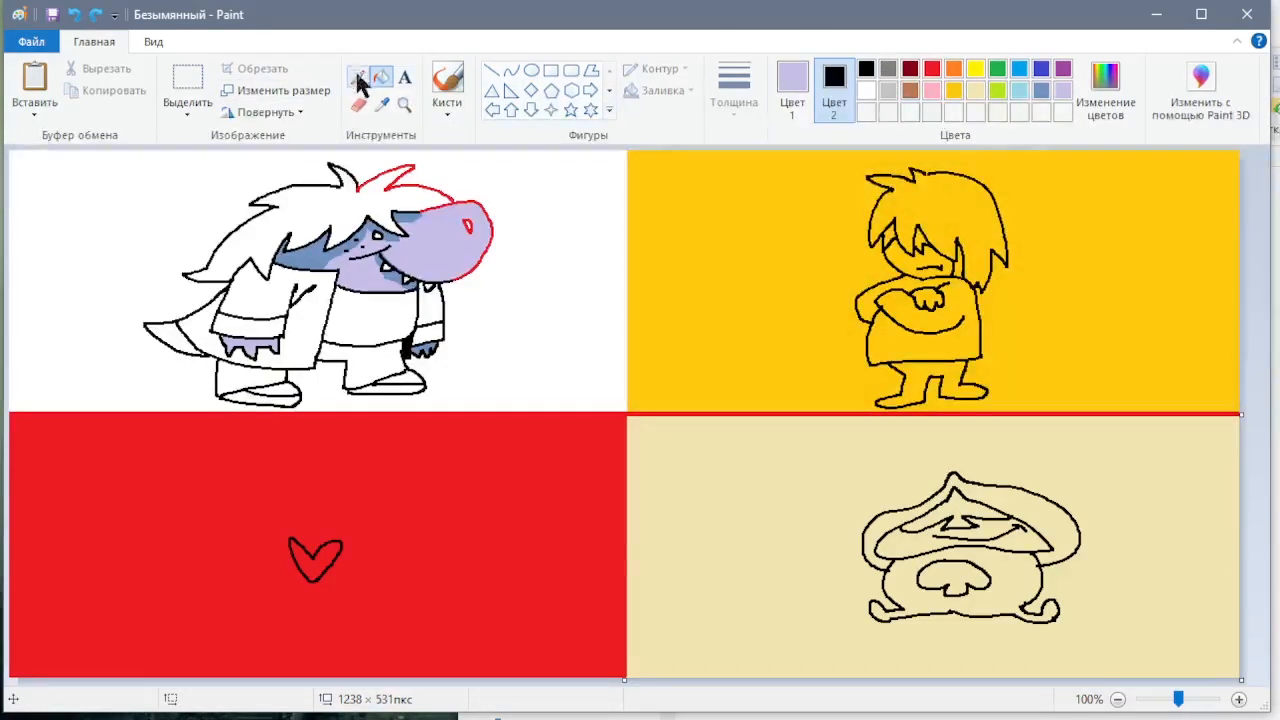
right_click(928, 172)
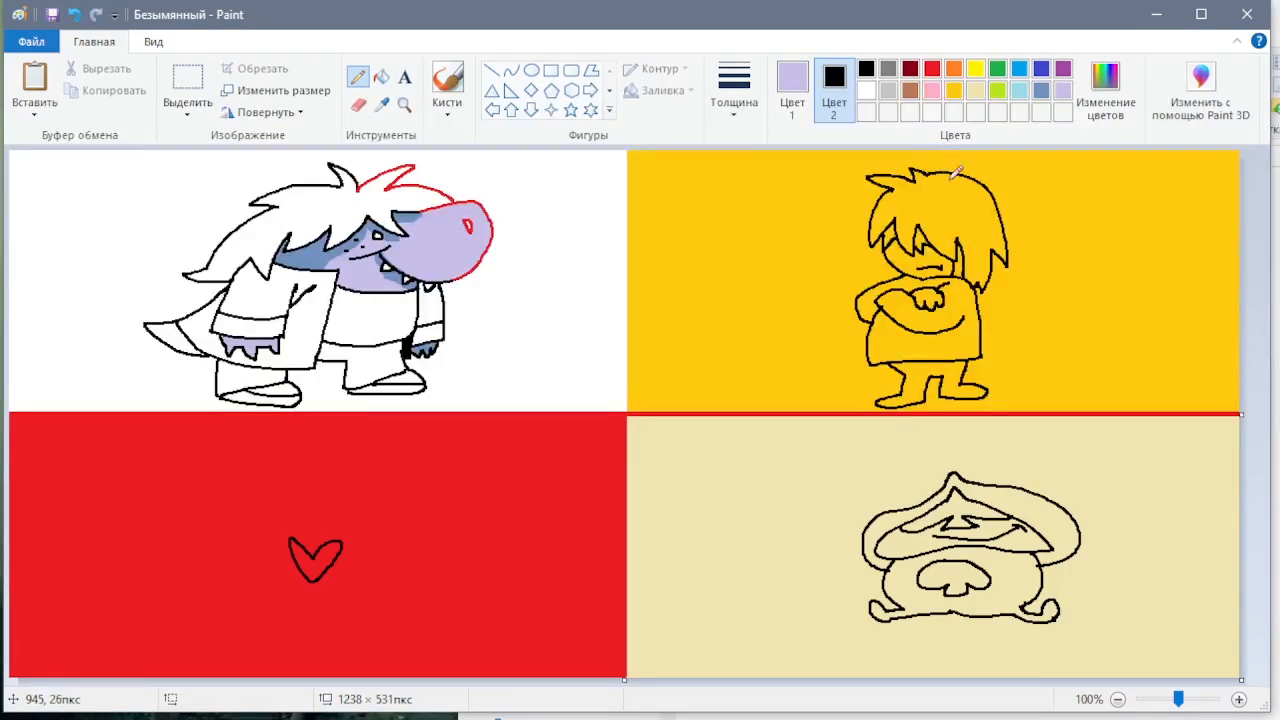
- Fill the three small areas between the hair strands around the yellow-panel character's face with black
click(383, 80)
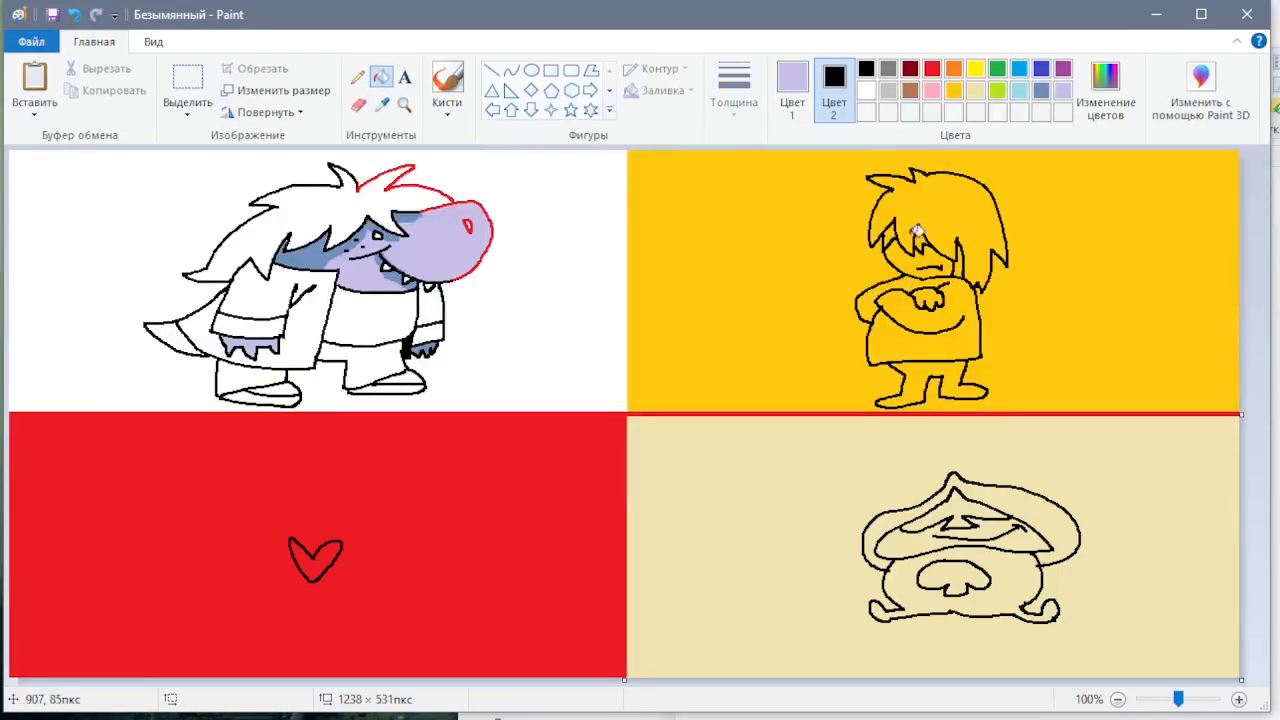
right_click(892, 238)
right_click(922, 240)
right_click(962, 260)
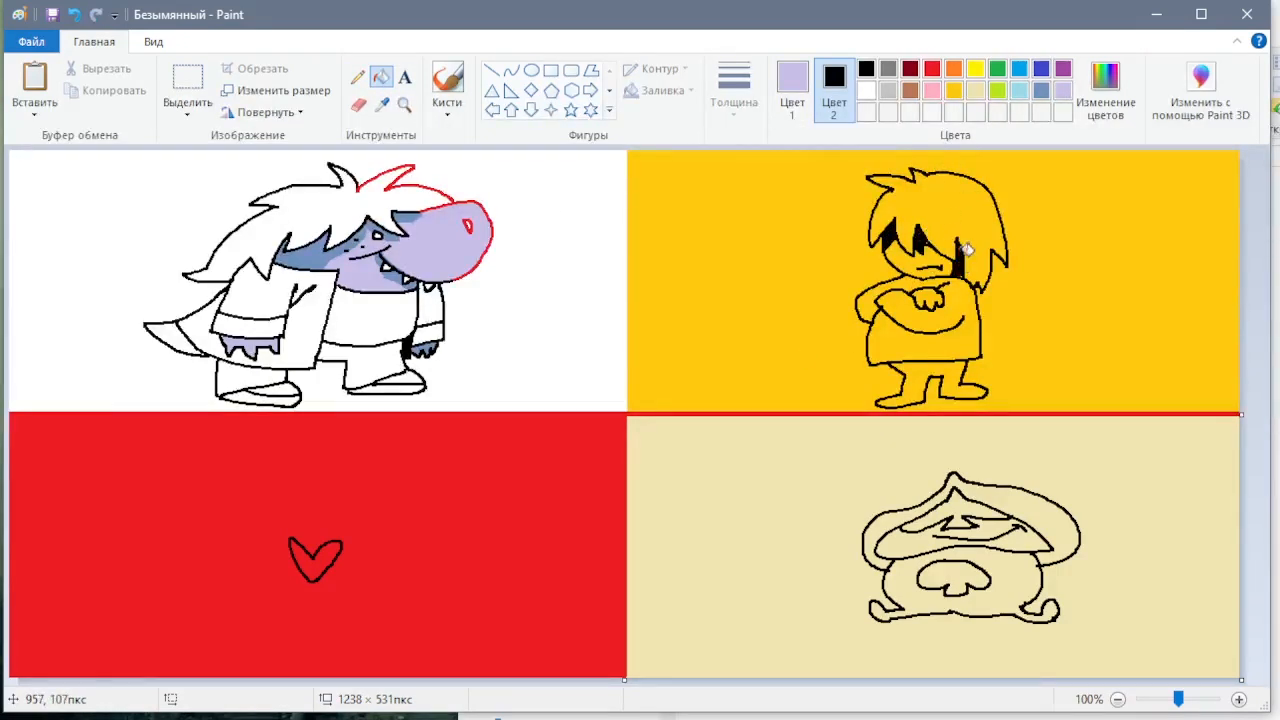
- Fill the white background behind the dinosaur with lime as Color 2
click(358, 77)
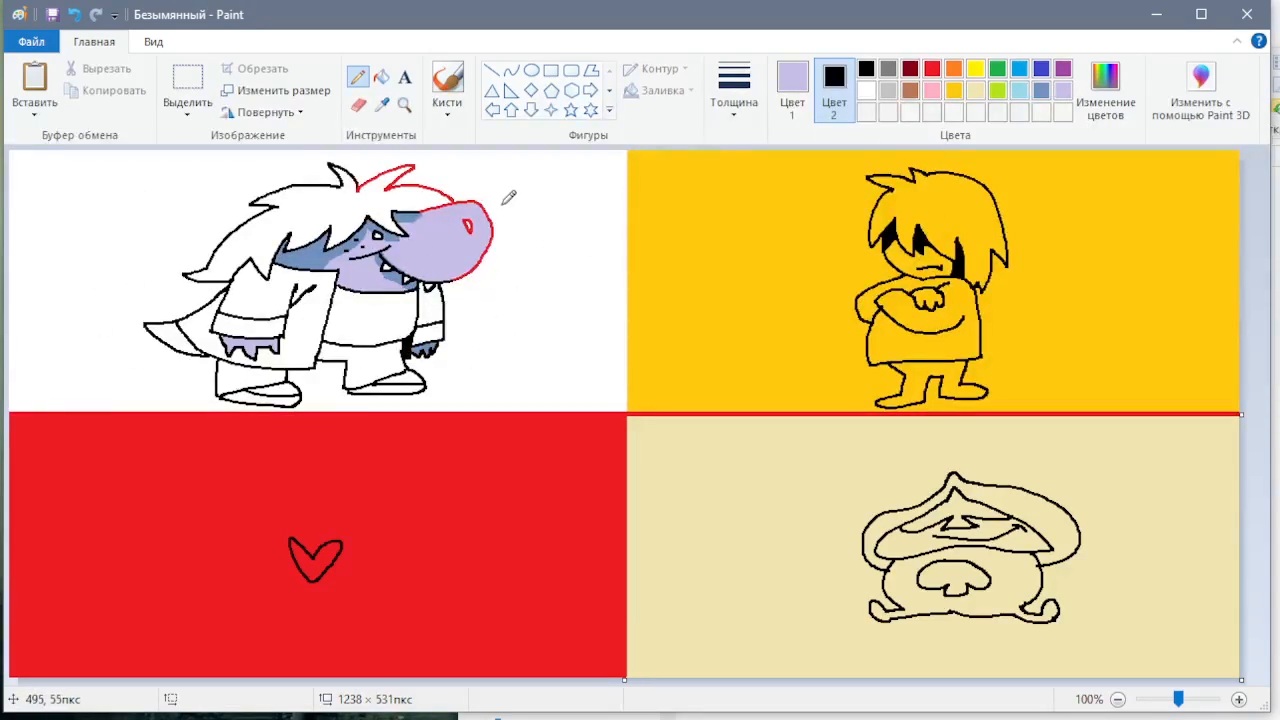
click(381, 77)
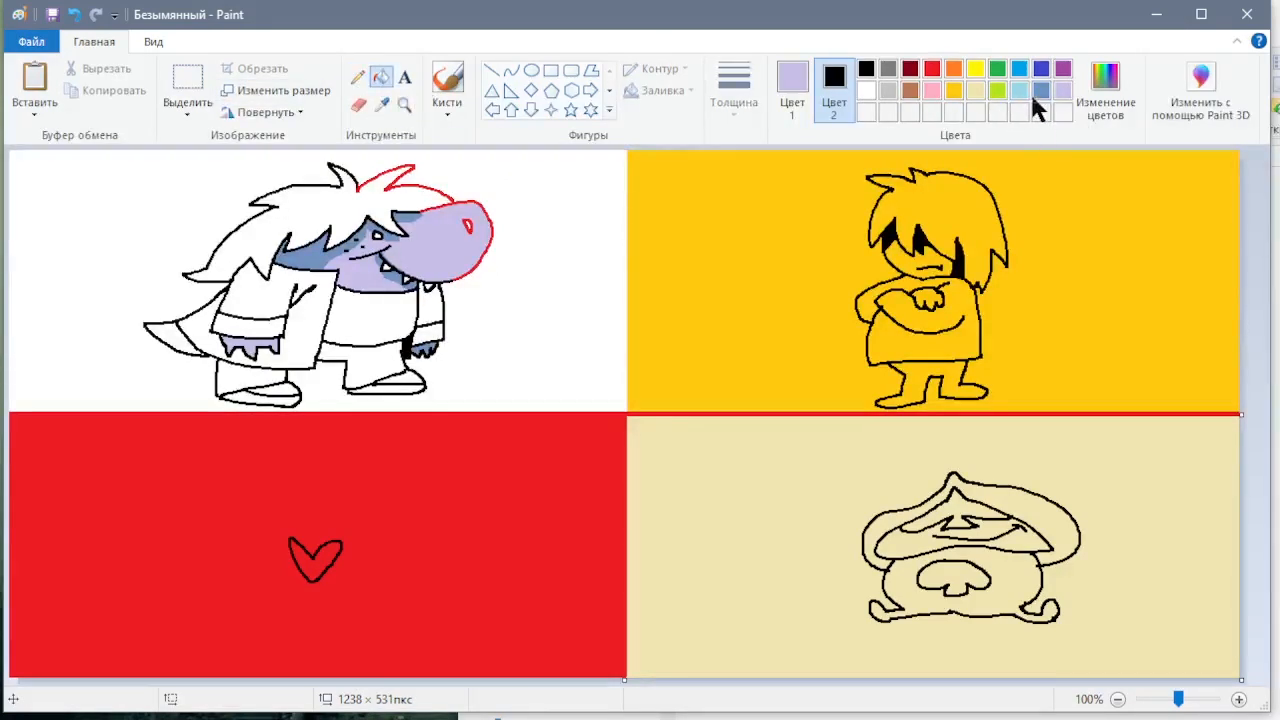
click(997, 89)
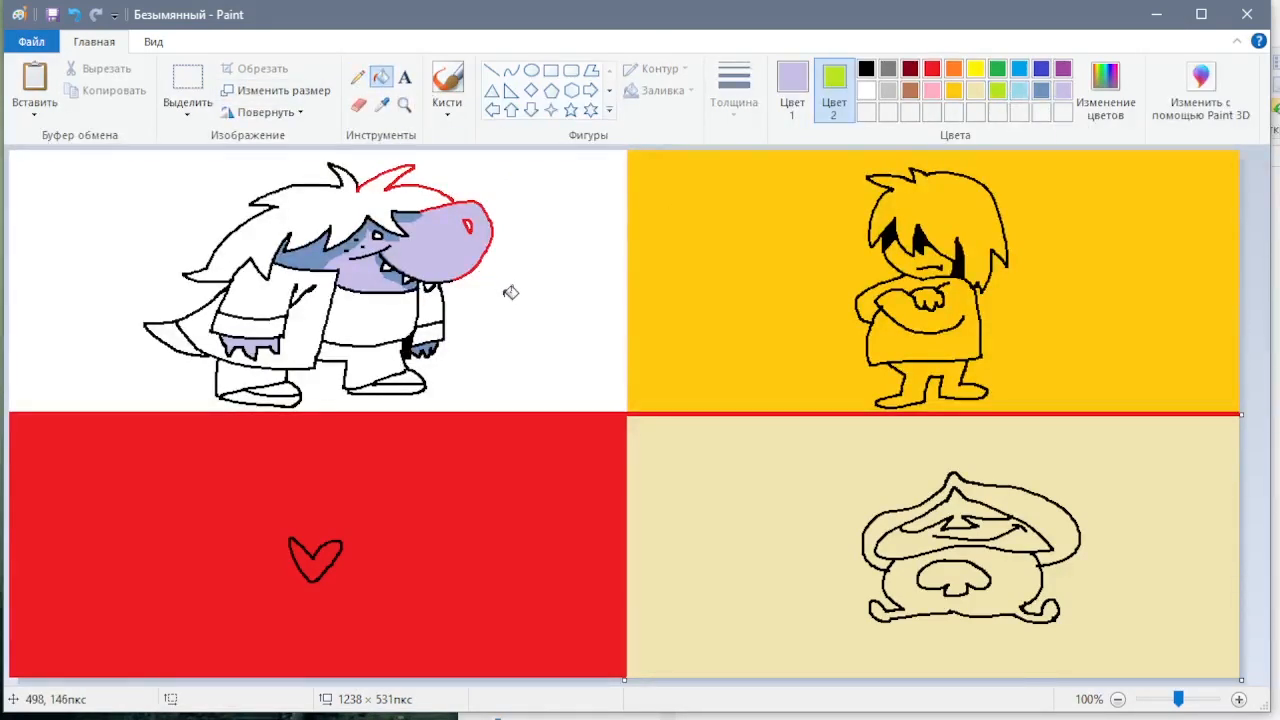
right_click(506, 296)
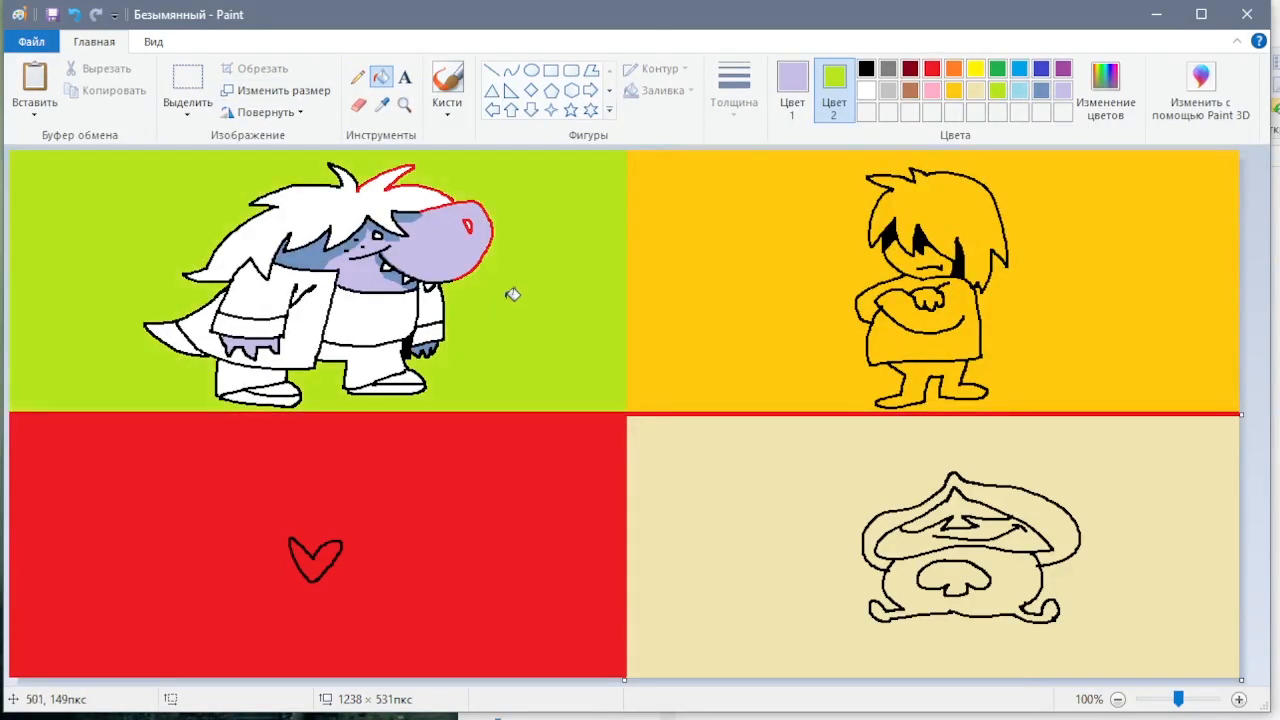
- Color the dinosaur's far sleeve indigo, using the Eraser with white as Color 1 and indigo as Color 2
click(792, 90)
click(866, 90)
click(835, 105)
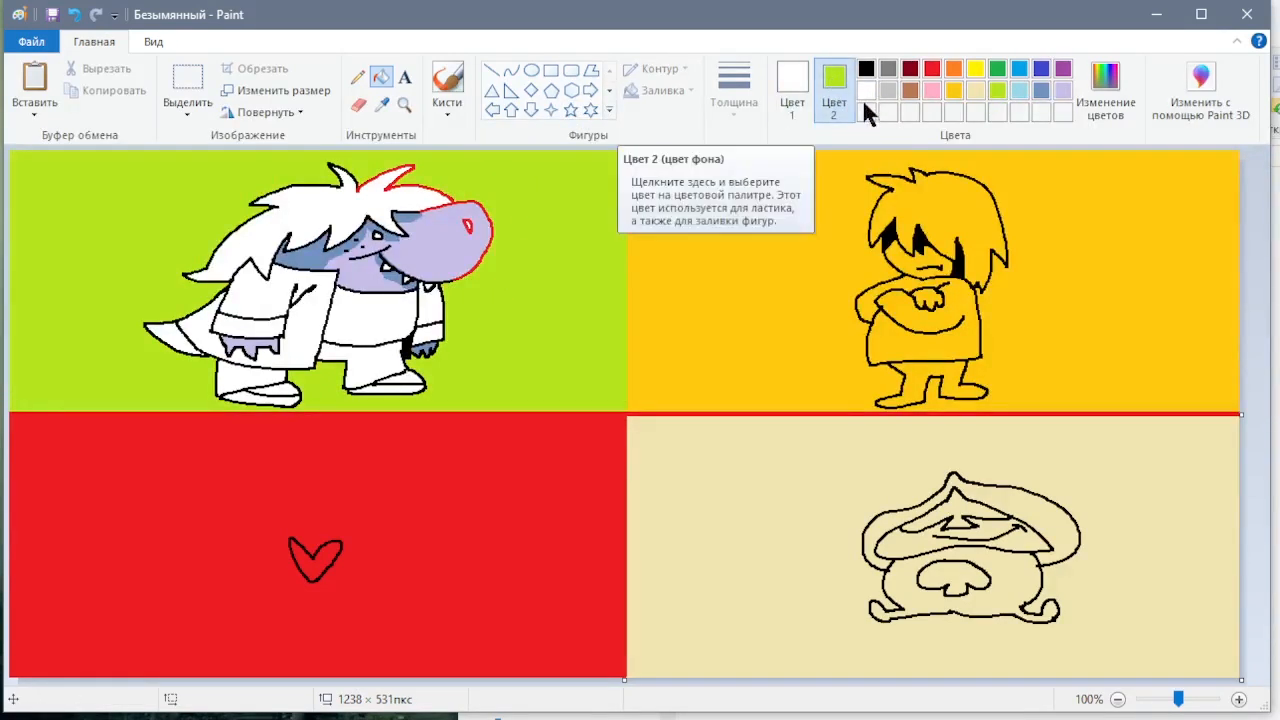
click(1041, 70)
click(358, 104)
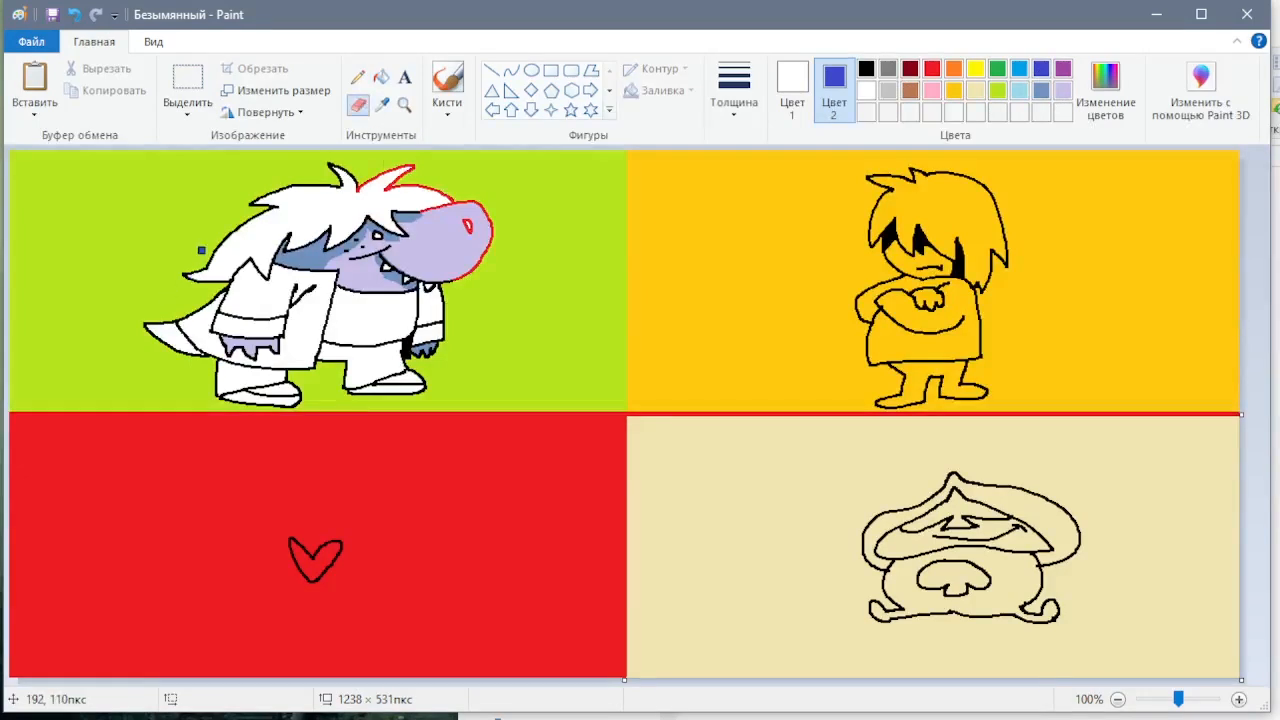
mouse_move(201, 250)
mouse_down()
mouse_move(162, 279)
mouse_move(176, 362)
mouse_move(302, 374)
mouse_move(469, 246)
mouse_move(514, 331)
mouse_up()
key(ctrl+z)
mouse_move(424, 285)
mouse_down()
mouse_move(425, 316)
mouse_move(444, 306)
mouse_up()
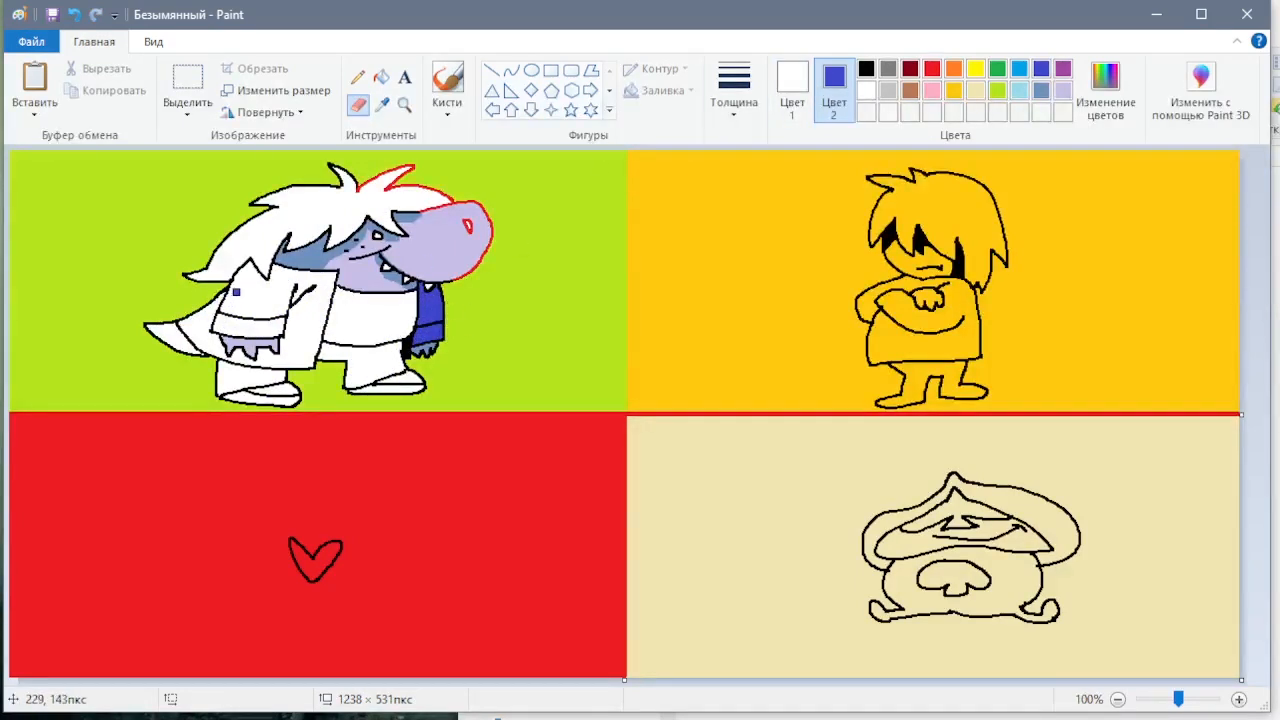
- Fill the rest of the dinosaur's coat with indigo and return to the Eraser
click(381, 77)
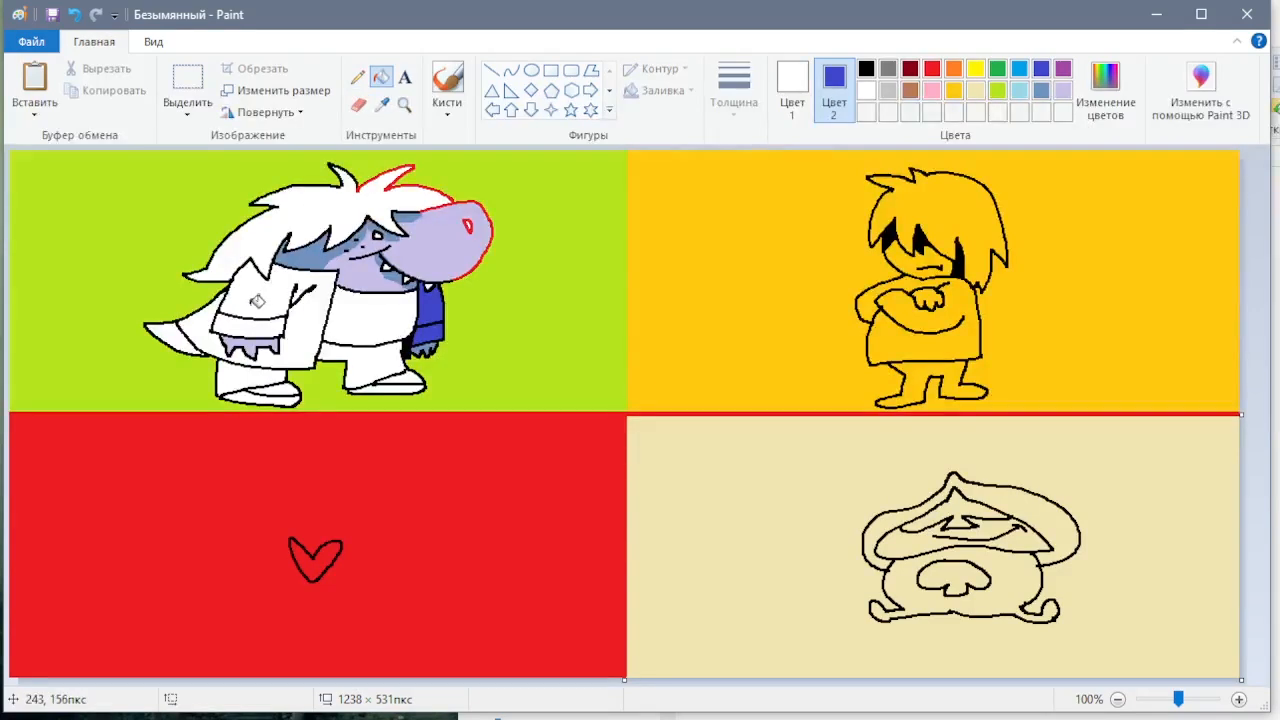
right_click(257, 301)
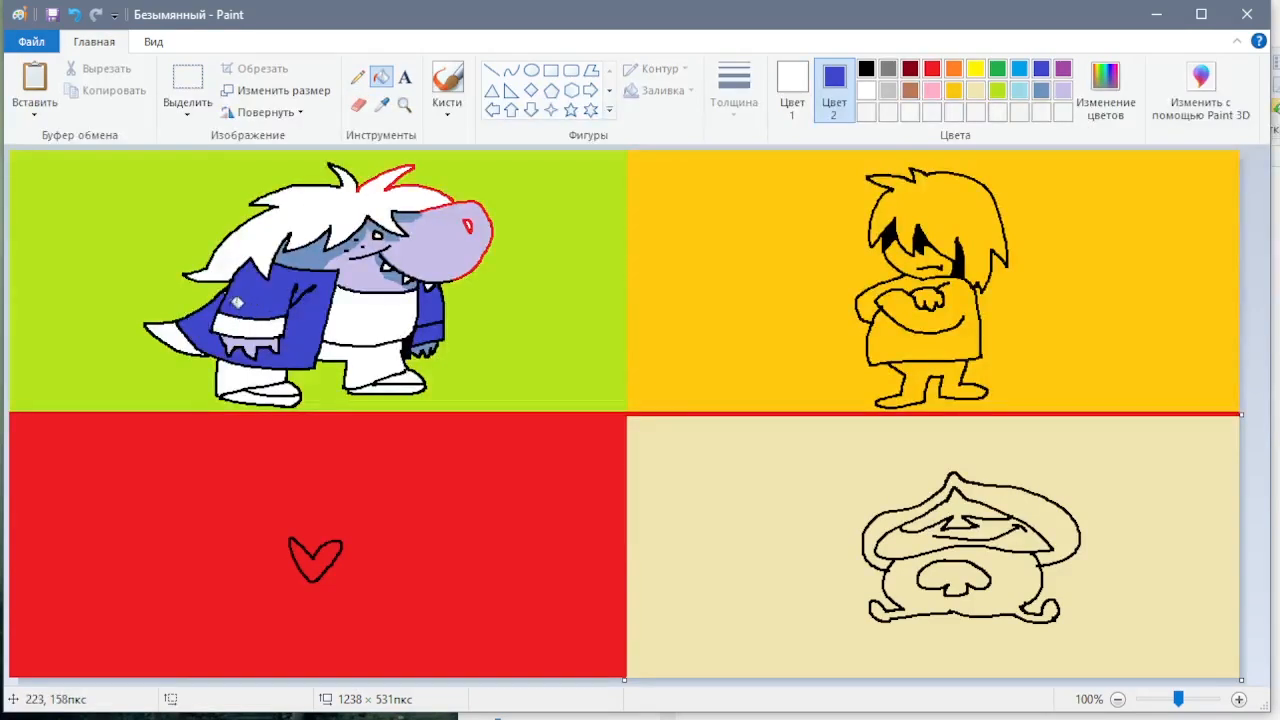
click(358, 105)
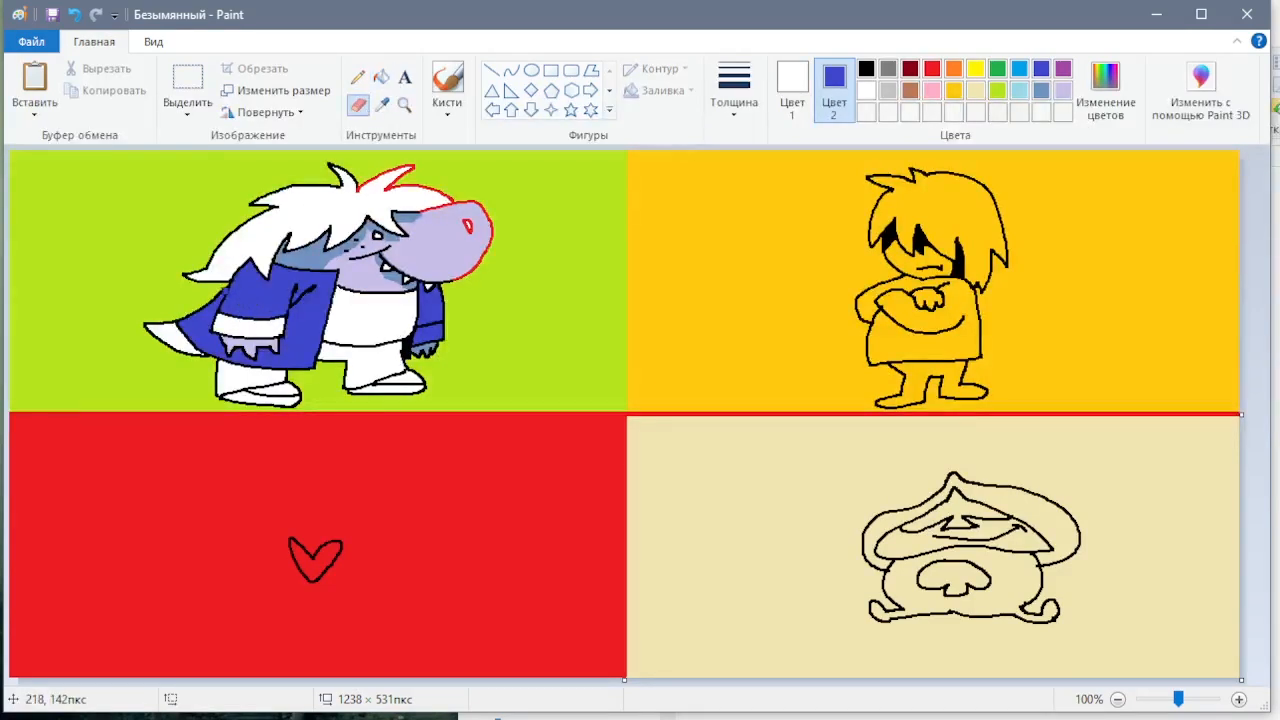